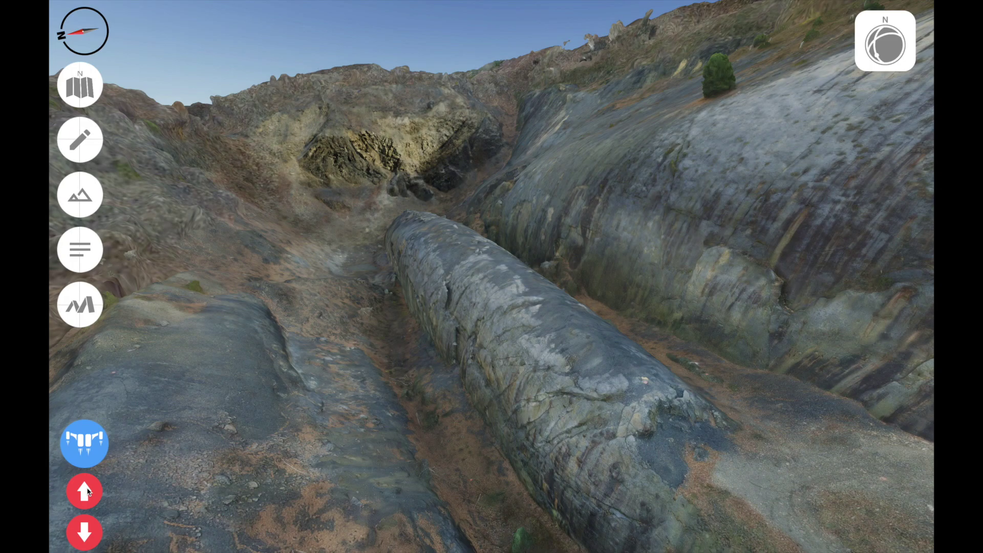
Step: Advance along the valley floor and fly upward with the jetpack to overlook the elongated grey fold
{"action": "key", "text": "w"}
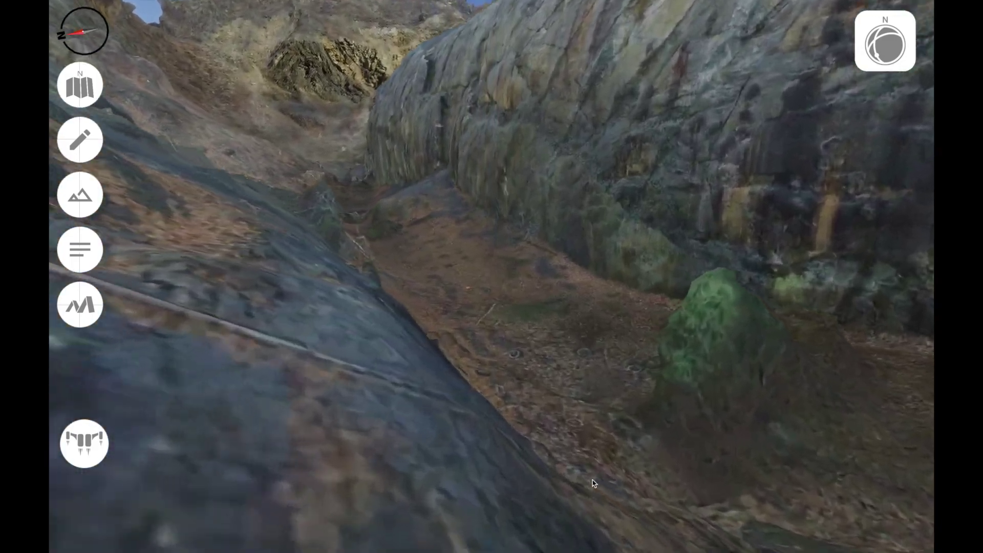
{"action": "left_click", "coordinate": [84, 443]}
{"action": "left_click", "coordinate": [92, 491]}
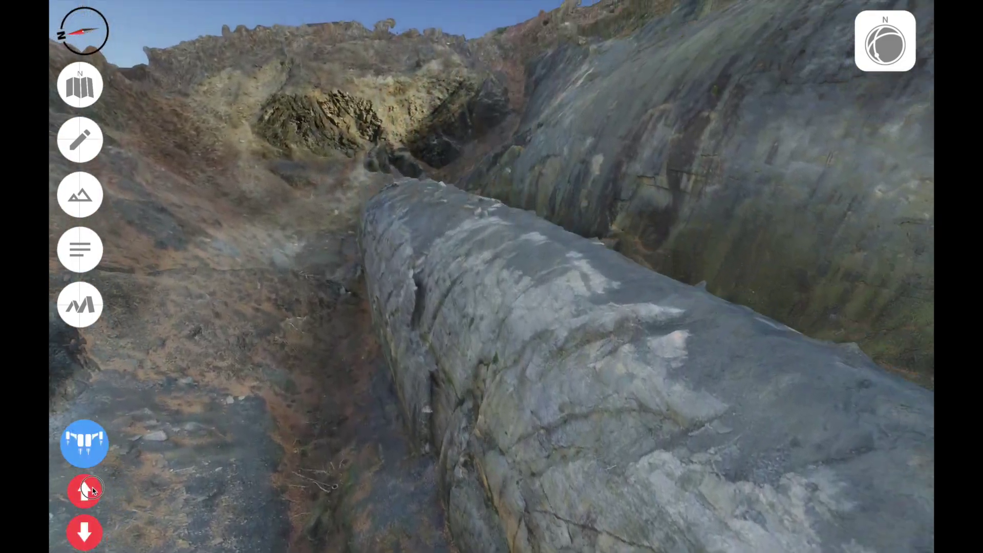
Step: Measure four three-point planes on the rock surfaces of the fold, placing three points for each plane
{"action": "left_click", "coordinate": [435, 238]}
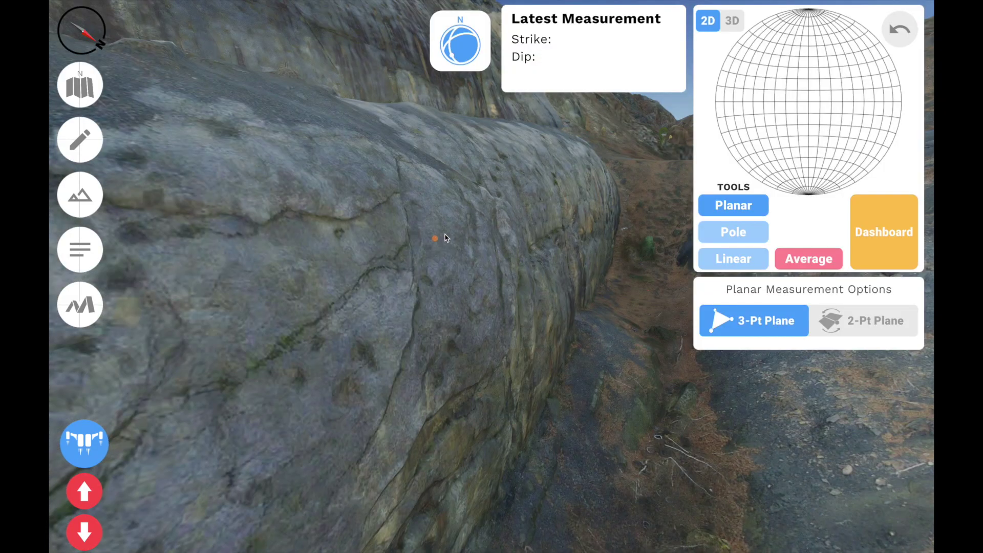
{"action": "left_click", "coordinate": [456, 227]}
{"action": "left_click", "coordinate": [453, 258]}
{"action": "left_click", "coordinate": [290, 251]}
{"action": "left_click", "coordinate": [334, 247]}
{"action": "left_click", "coordinate": [316, 284]}
{"action": "left_click", "coordinate": [301, 372]}
{"action": "left_click", "coordinate": [351, 333]}
{"action": "left_click", "coordinate": [347, 406]}
{"action": "left_click", "coordinate": [193, 276]}
{"action": "left_click", "coordinate": [252, 268]}
{"action": "left_click", "coordinate": [249, 330]}
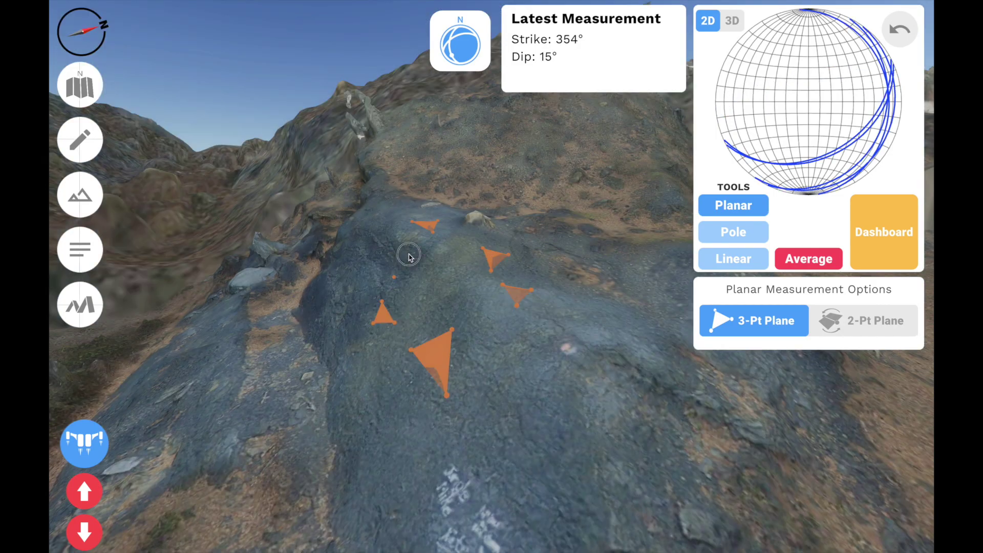
Step: Finish the three-point plane on the dark rounded outcrop and open the stereonet at full size from the dashboard
{"action": "left_click", "coordinate": [409, 255]}
{"action": "left_click", "coordinate": [419, 292]}
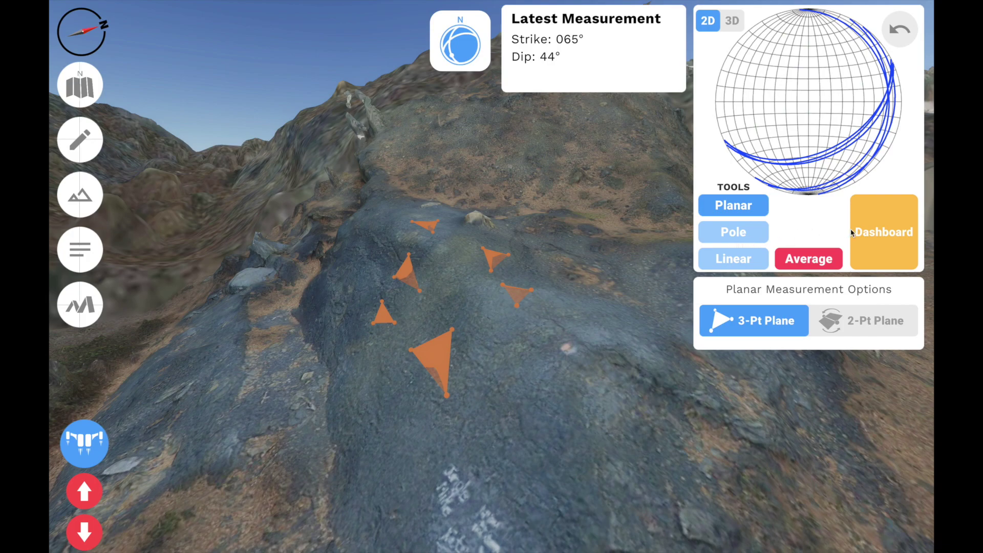
{"action": "left_click", "coordinate": [866, 229]}
{"action": "left_click", "coordinate": [458, 100]}
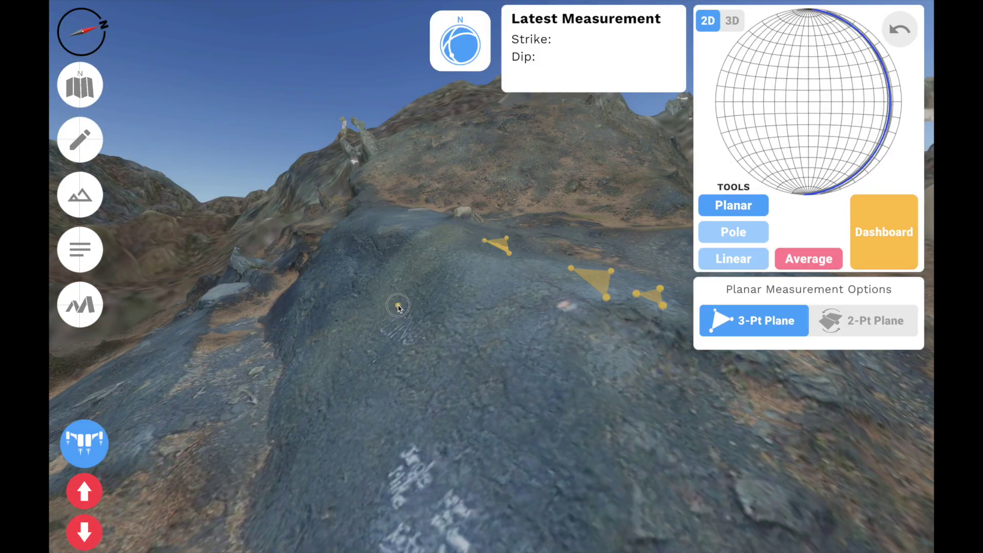
Step: Complete the started three-point plane on the dark outcrop and measure two more nearer the foreground
{"action": "left_click", "coordinate": [441, 312]}
{"action": "left_click", "coordinate": [431, 344]}
{"action": "left_click", "coordinate": [371, 404]}
{"action": "left_click", "coordinate": [410, 369]}
{"action": "left_click", "coordinate": [431, 430]}
{"action": "left_click", "coordinate": [486, 391]}
{"action": "left_click", "coordinate": [538, 380]}
{"action": "left_click", "coordinate": [528, 460]}
Step: Open the Stereonet Dashboard and enlarge stereonet #1 to view its strike and dip data
{"action": "left_click", "coordinate": [883, 236]}
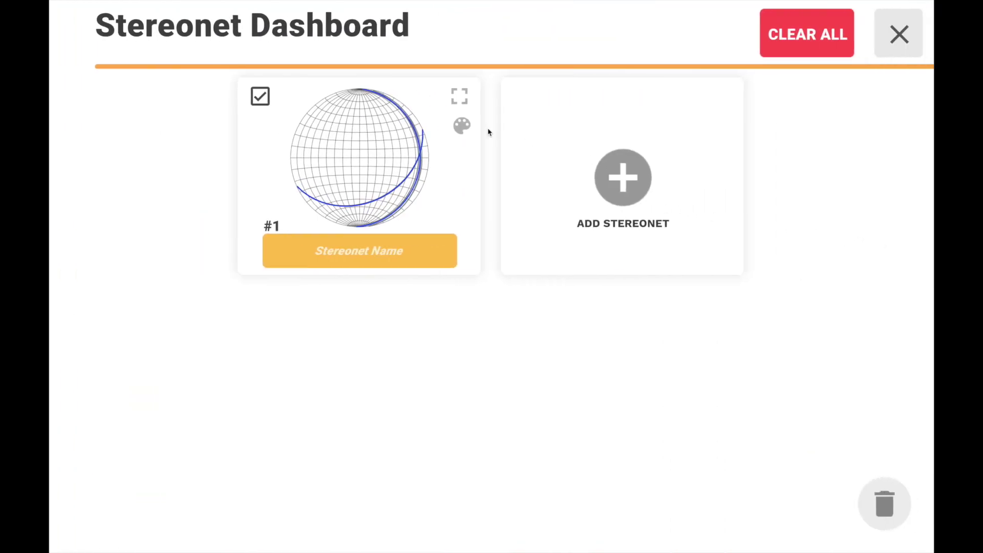
{"action": "left_click", "coordinate": [461, 97]}
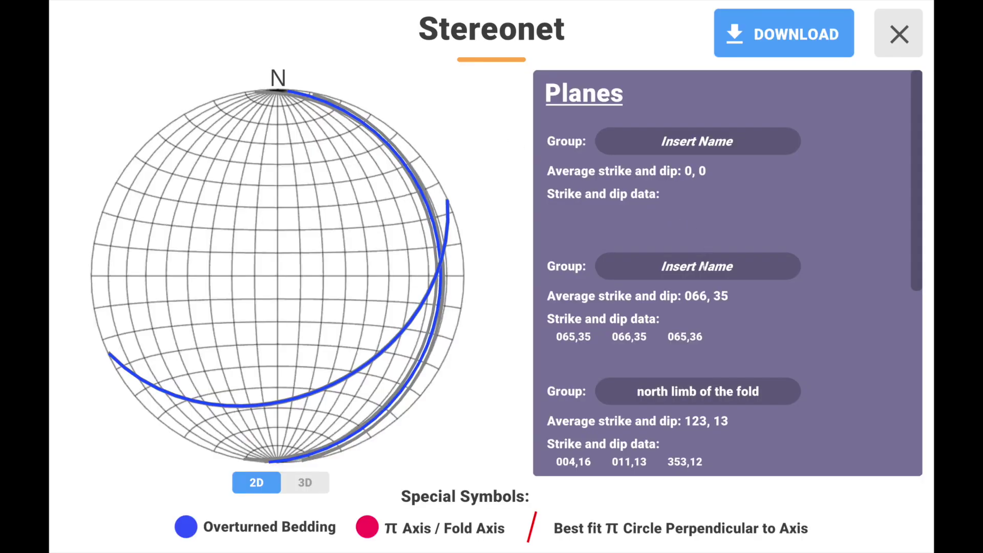
Step: Measure a linear distance along the fold's crest and rotate the two-point plane on the yellow cliff face
{"action": "left_click_drag", "start_coordinate": [368, 424], "coordinate": [371, 279]}
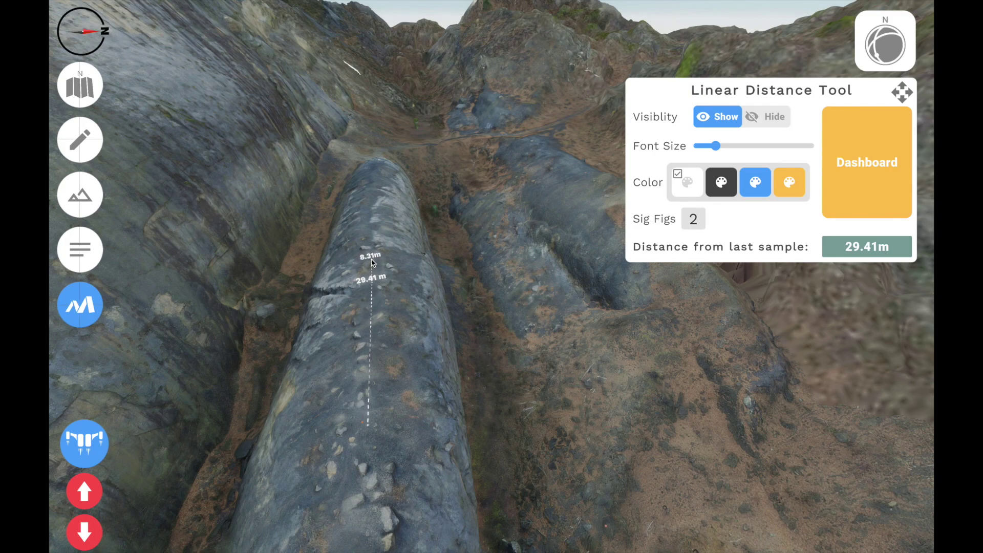
{"action": "left_click_drag", "start_coordinate": [724, 386], "coordinate": [773, 386]}
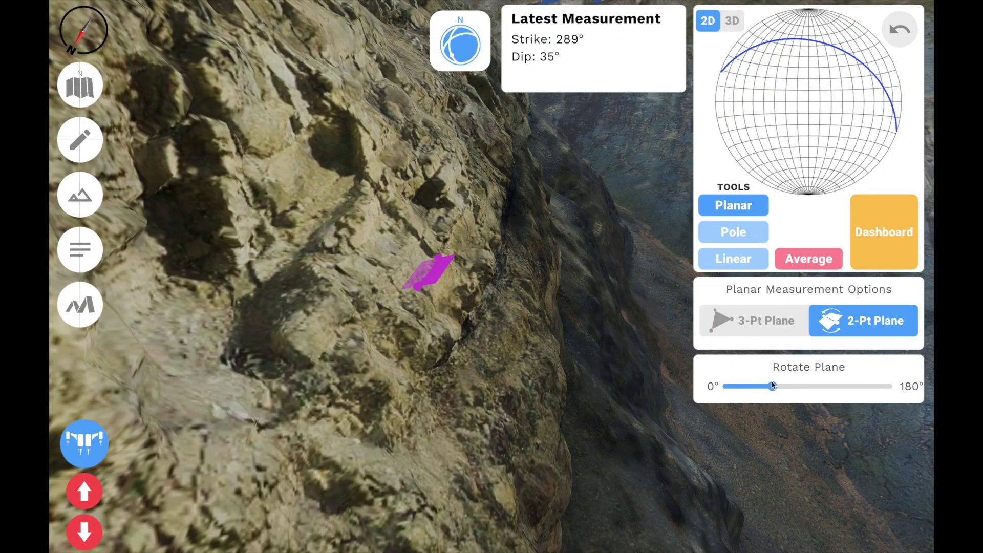
Step: Walk forward, backward and sideways along the valley floor, ending beside the steep wall of the fold
{"action": "key", "text": "s"}
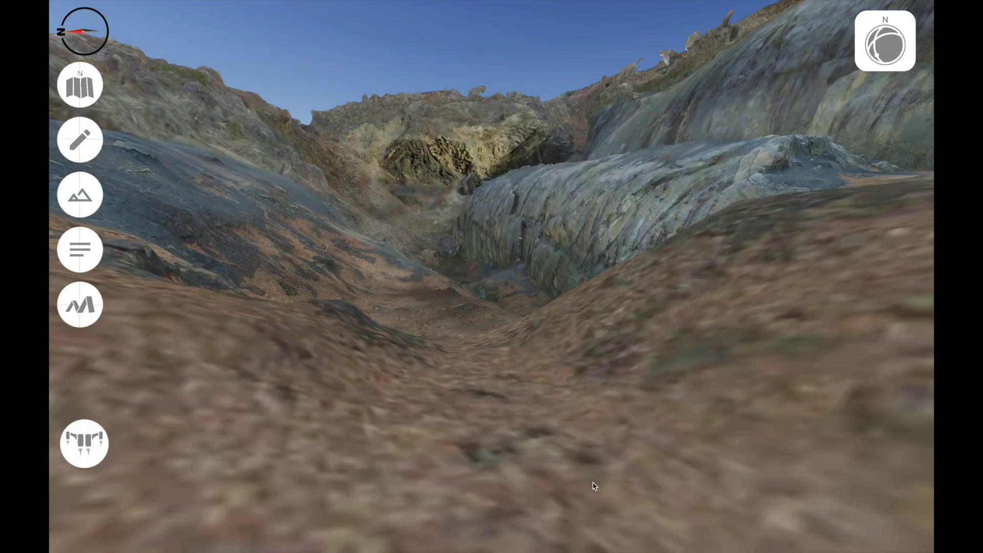
{"action": "key", "text": "w"}
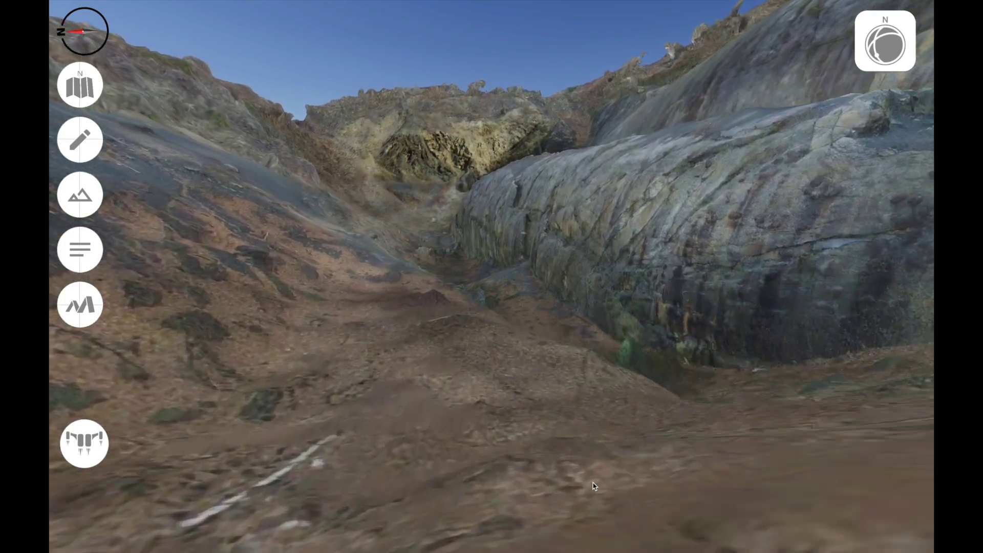
{"action": "key", "text": "s"}
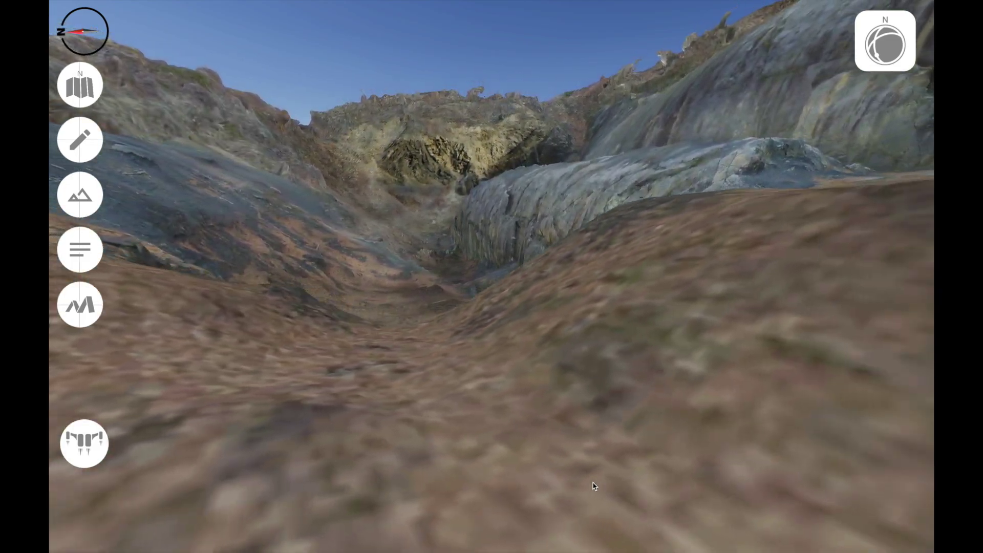
{"action": "key", "text": "w"}
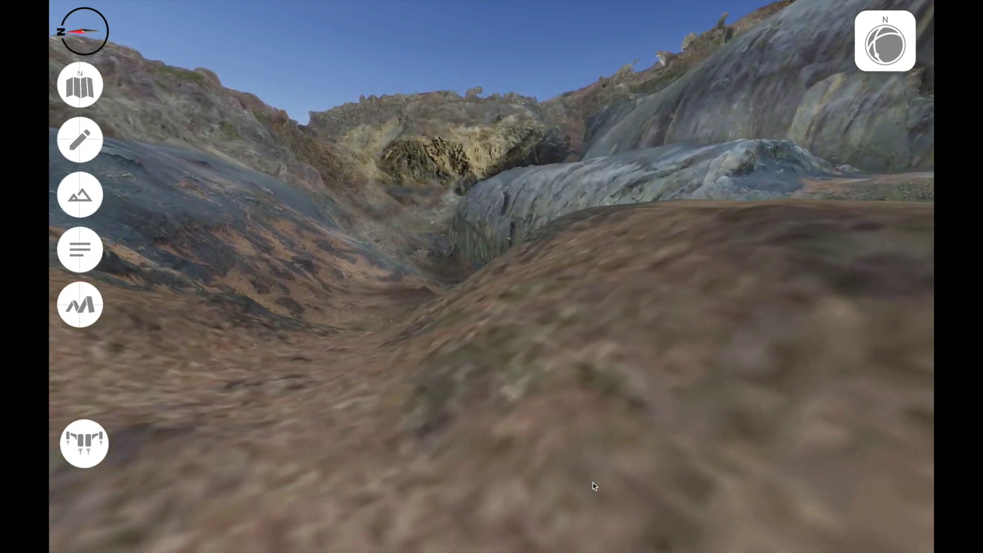
{"action": "key", "text": "a"}
{"action": "key", "text": "d"}
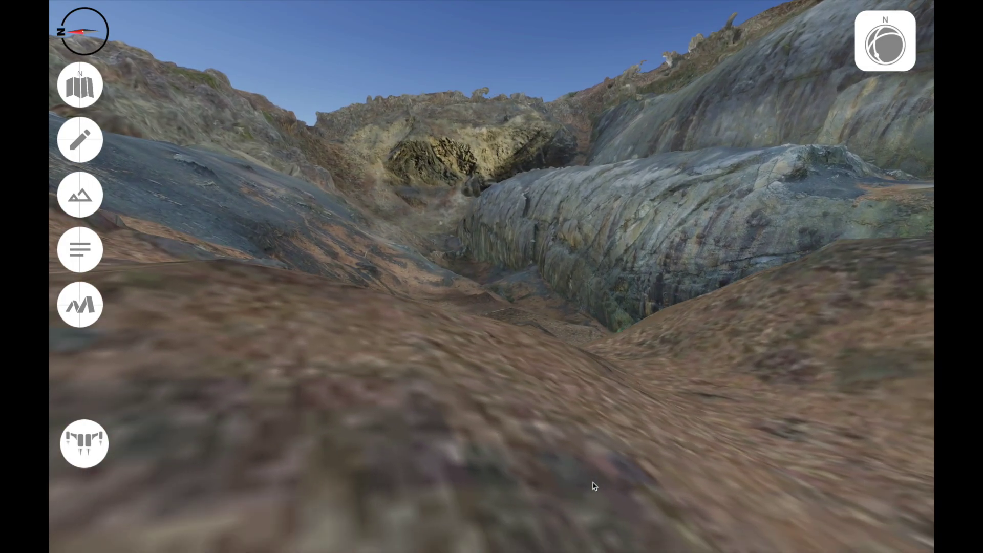
{"action": "key", "text": "e"}
{"action": "key", "text": "q"}
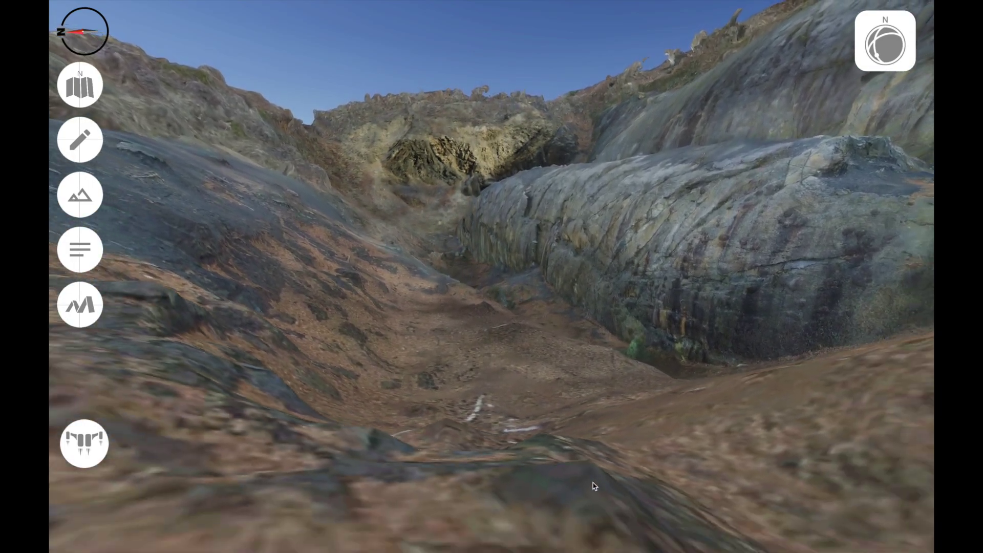
{"action": "key", "text": "a"}
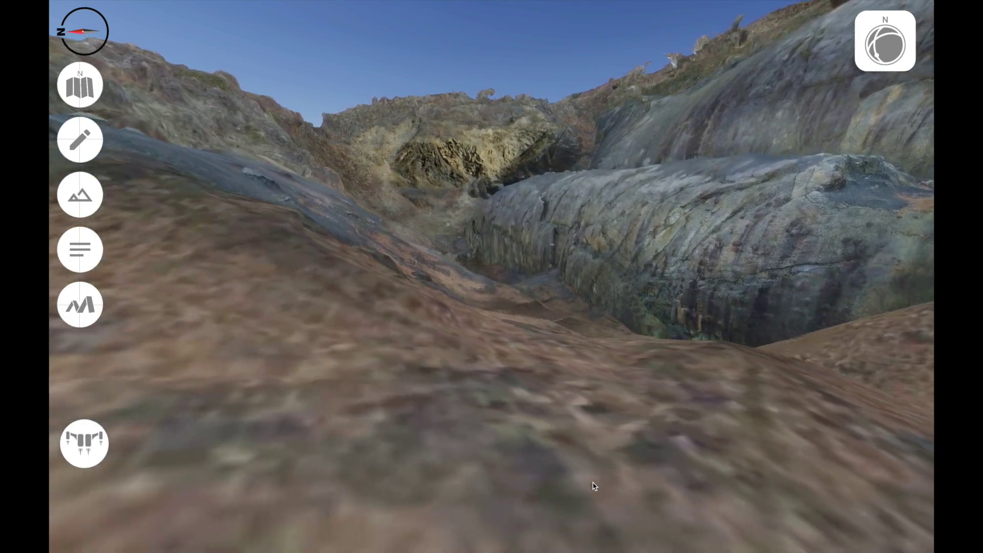
{"action": "key", "text": "d"}
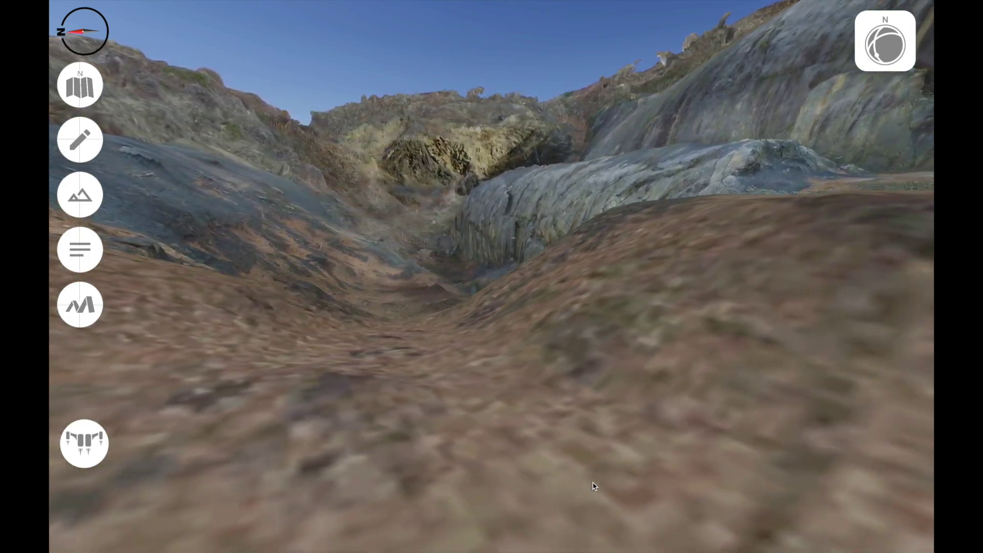
{"action": "key", "text": "w"}
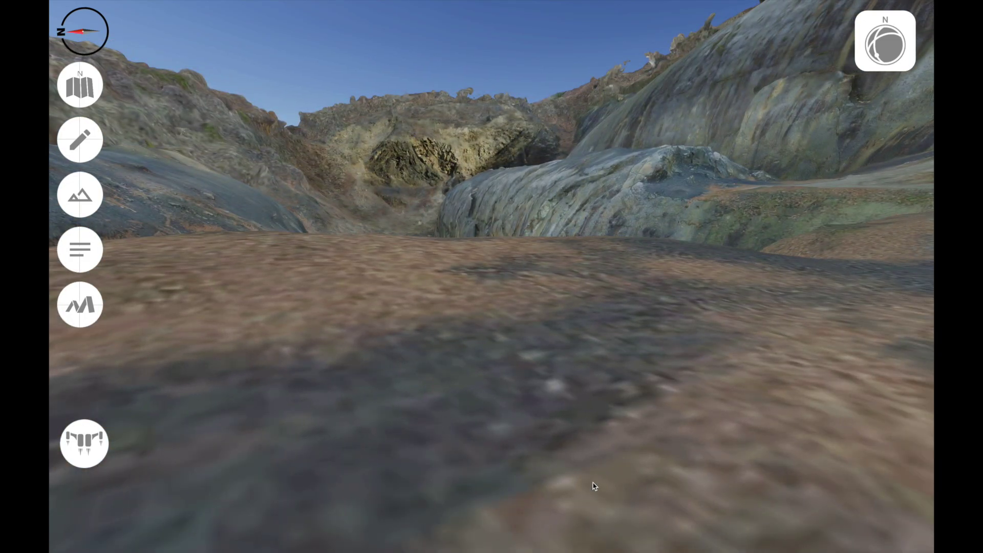
{"action": "key", "text": "w"}
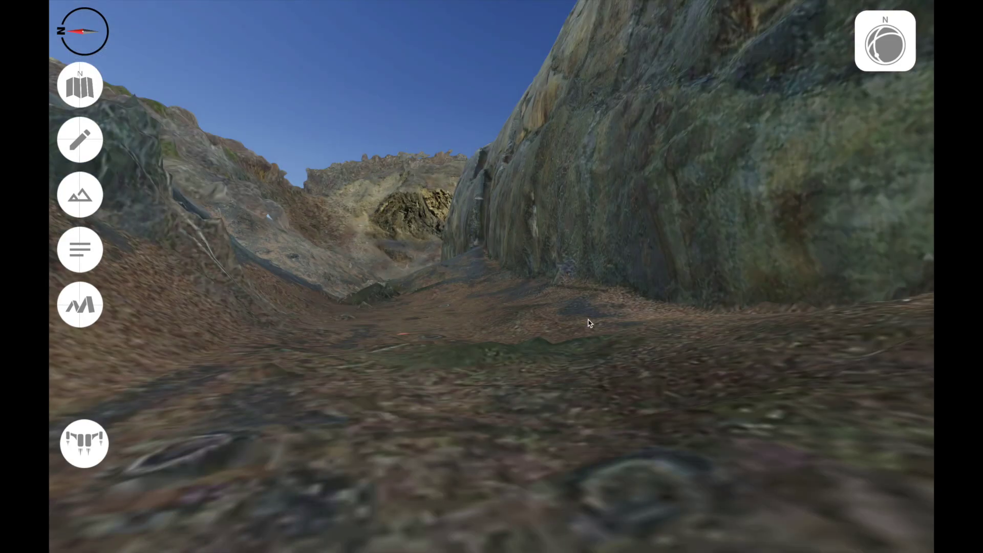
Step: Look around from the valley floor, fly up with the jetpack and view the fold from above its crest
{"action": "left_click", "coordinate": [486, 246]}
{"action": "left_click_drag", "start_coordinate": [485, 246], "coordinate": [457, 243]}
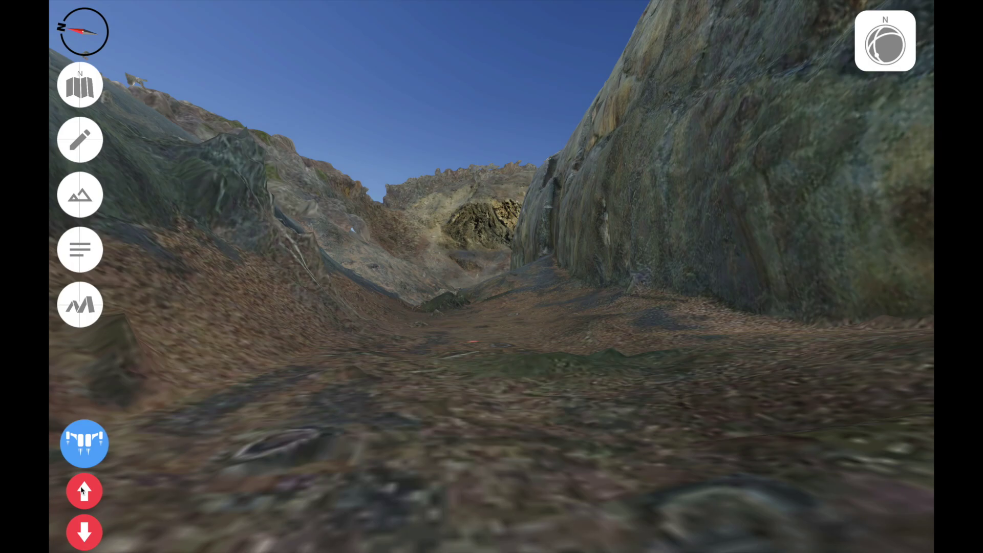
{"action": "left_click_drag", "start_coordinate": [82, 490], "coordinate": [82, 490]}
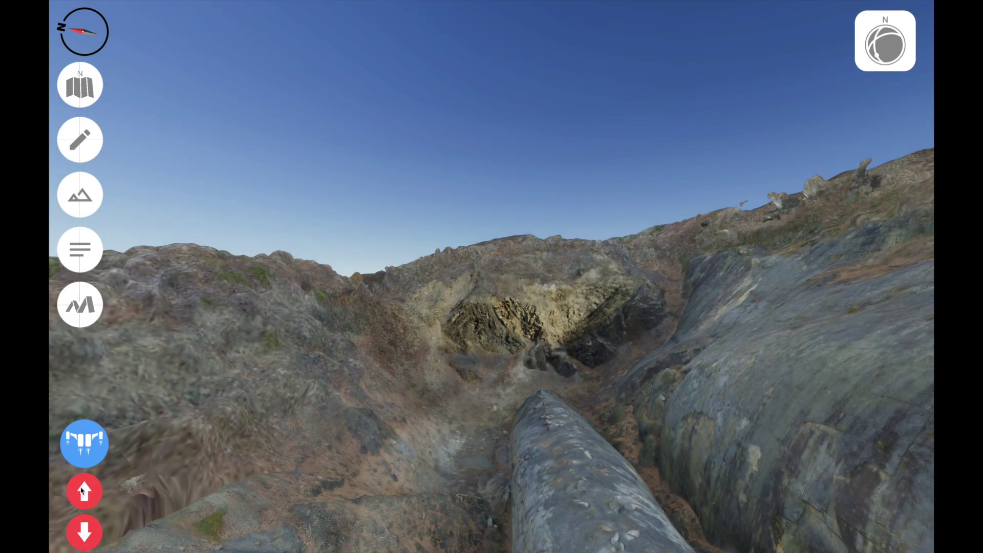
{"action": "left_click", "coordinate": [409, 382]}
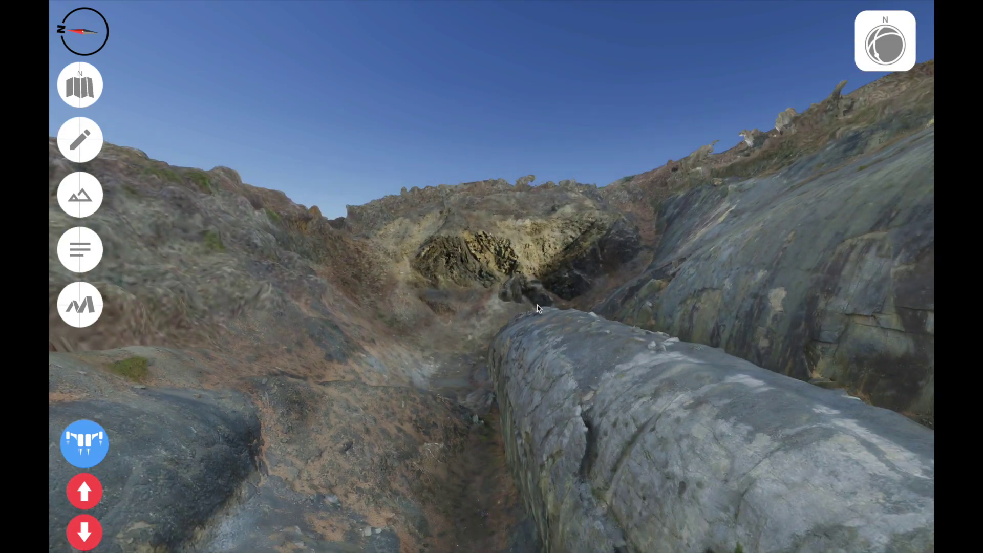
{"action": "left_click_drag", "start_coordinate": [537, 307], "coordinate": [582, 527]}
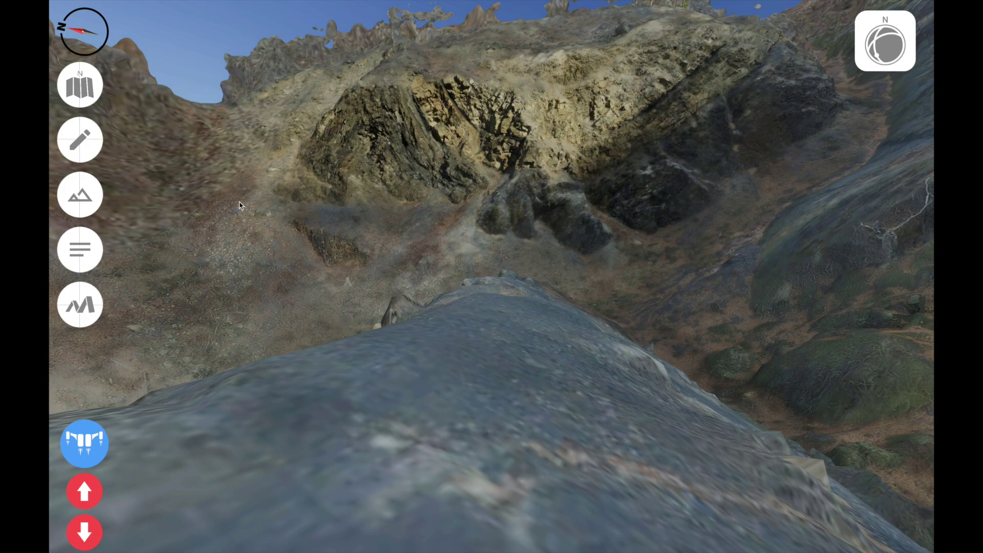
Step: Examine the current location and viewing direction around the fold in the overhead map, and return to the 3D view
{"action": "left_click", "coordinate": [90, 88]}
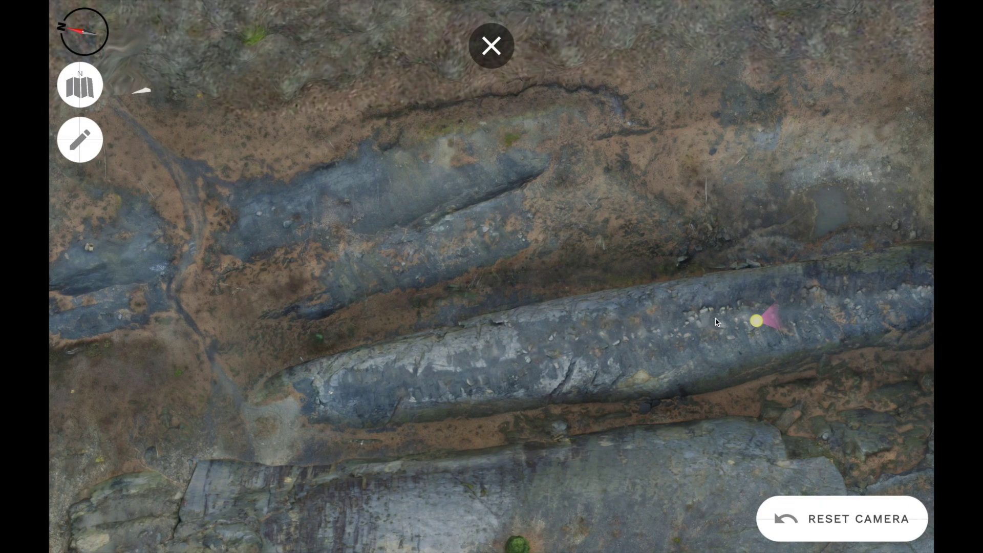
{"action": "left_click_drag", "start_coordinate": [717, 322], "coordinate": [177, 285]}
{"action": "scroll", "coordinate": [435, 310], "scroll_direction": "up", "scroll_amount": 5}
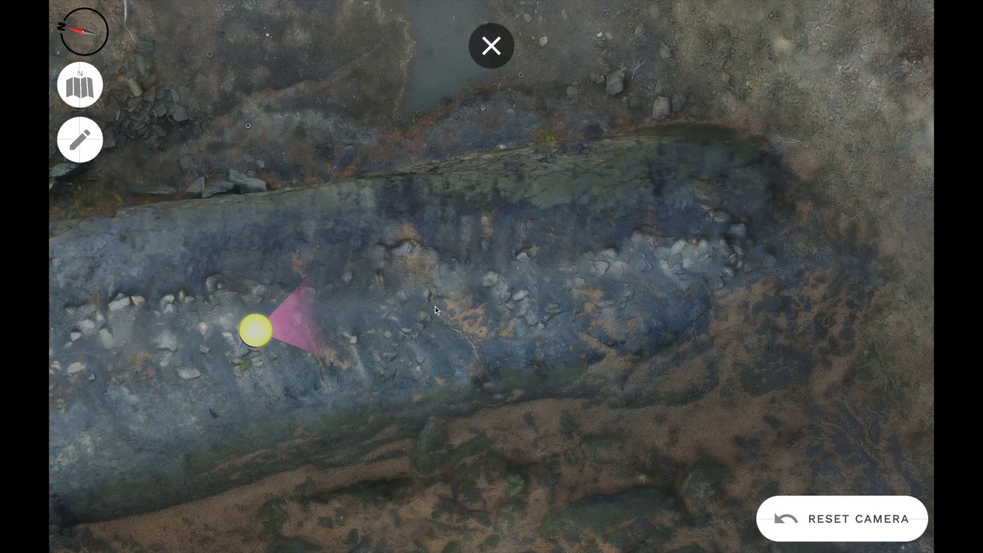
{"action": "scroll", "coordinate": [434, 310], "scroll_direction": "down", "scroll_amount": 5}
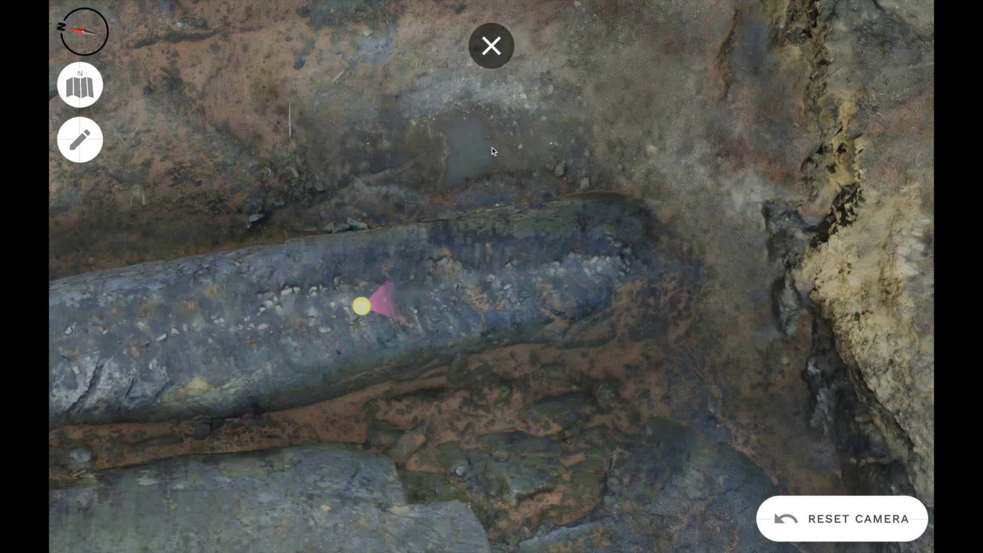
{"action": "left_click", "coordinate": [492, 46]}
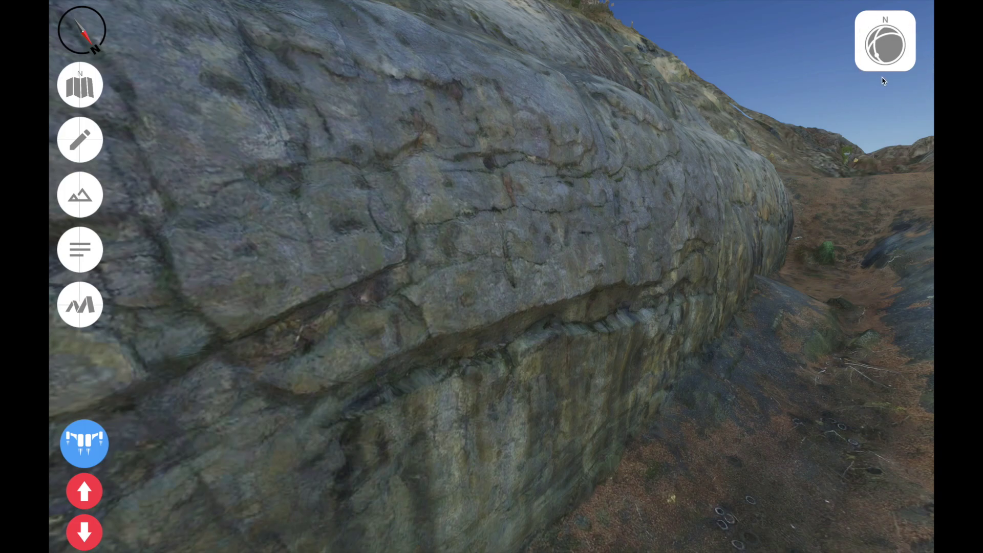
Step: Open the stereonet tool and set up planar measurement with the 3-Pt Plane option
{"action": "left_click", "coordinate": [882, 59]}
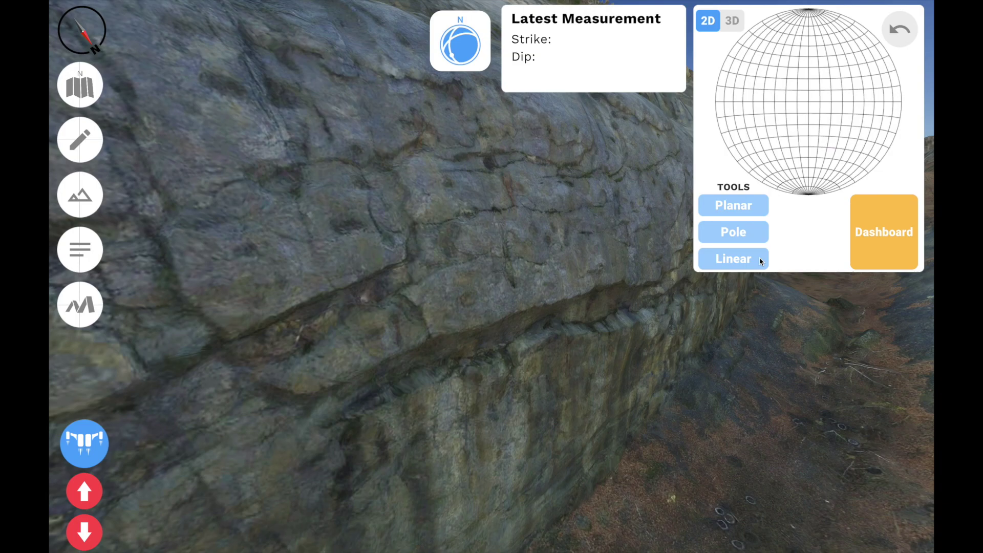
{"action": "left_click", "coordinate": [743, 207]}
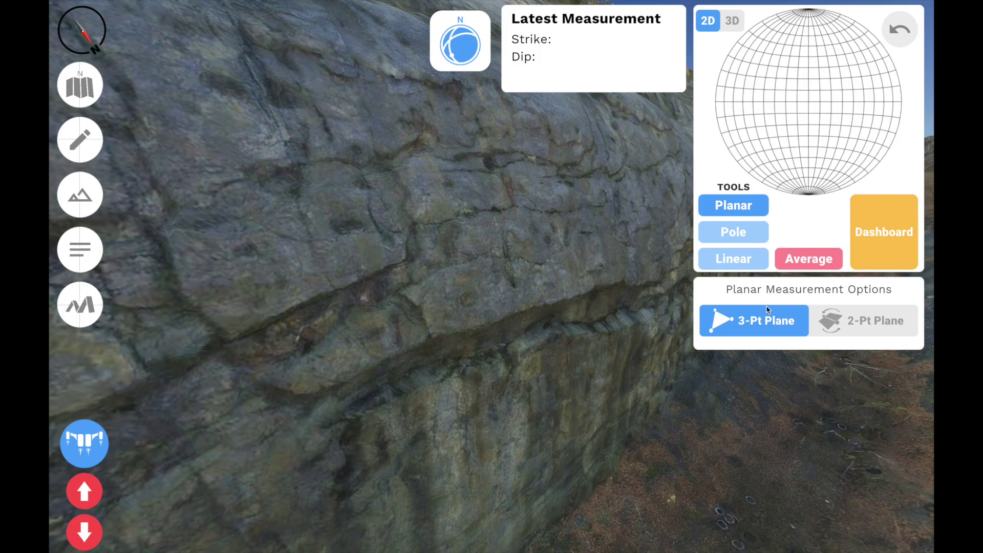
{"action": "left_click", "coordinate": [841, 316]}
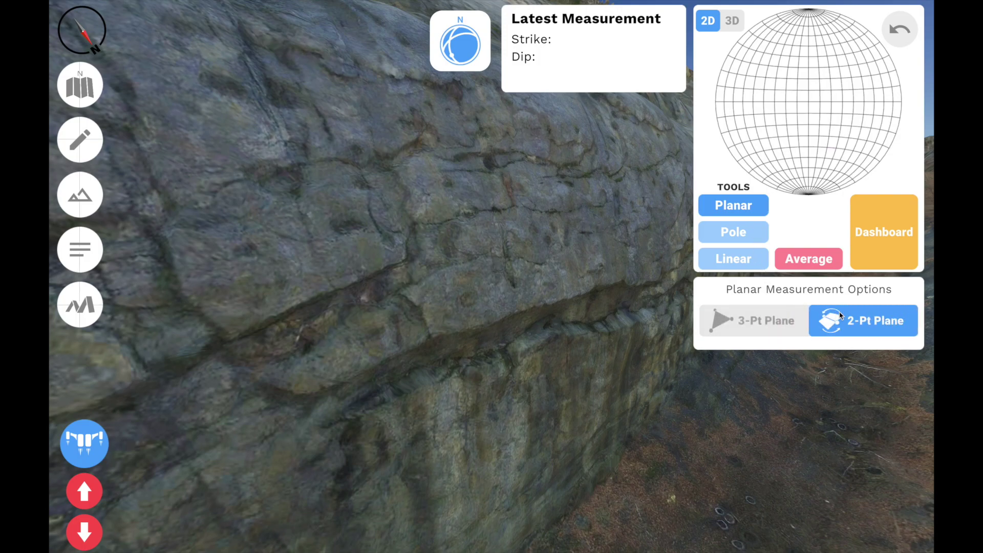
{"action": "left_click", "coordinate": [782, 322]}
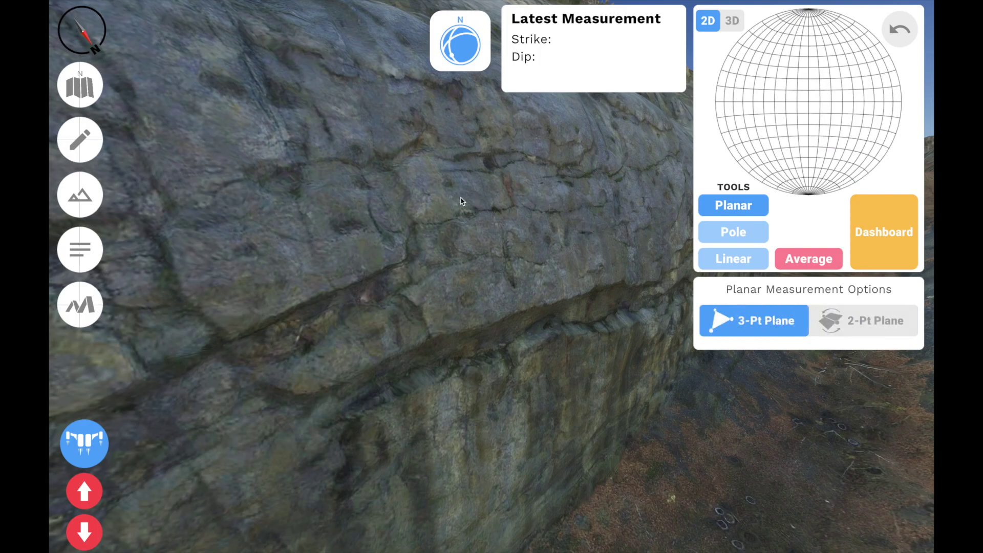
Step: Measure a three-point plane on the fractured rock face above the overhanging ledge
{"action": "left_click", "coordinate": [434, 194]}
{"action": "left_click", "coordinate": [497, 190]}
{"action": "left_click", "coordinate": [485, 266]}
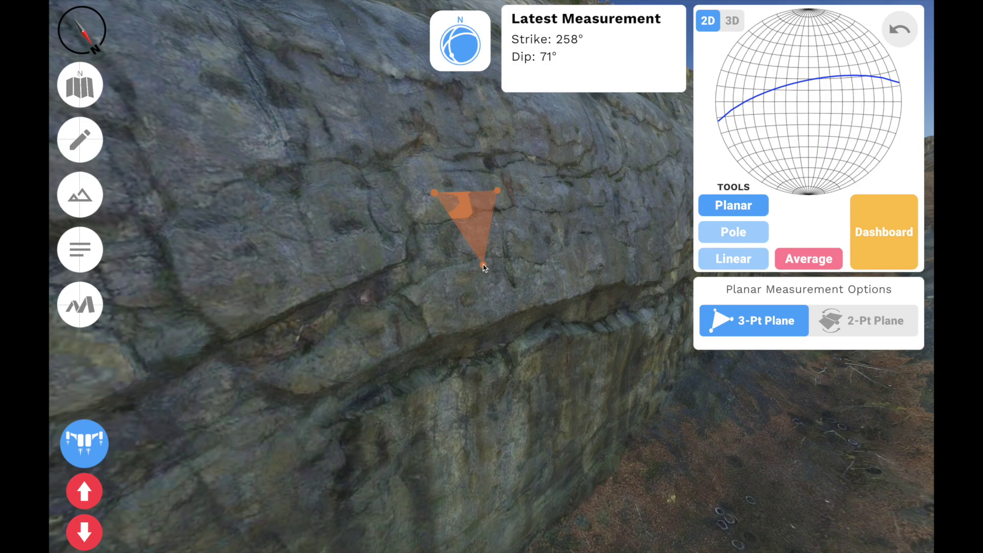
Step: Switch the stereonet to 3D and rotate it to inspect the measured plane
{"action": "left_click", "coordinate": [733, 21]}
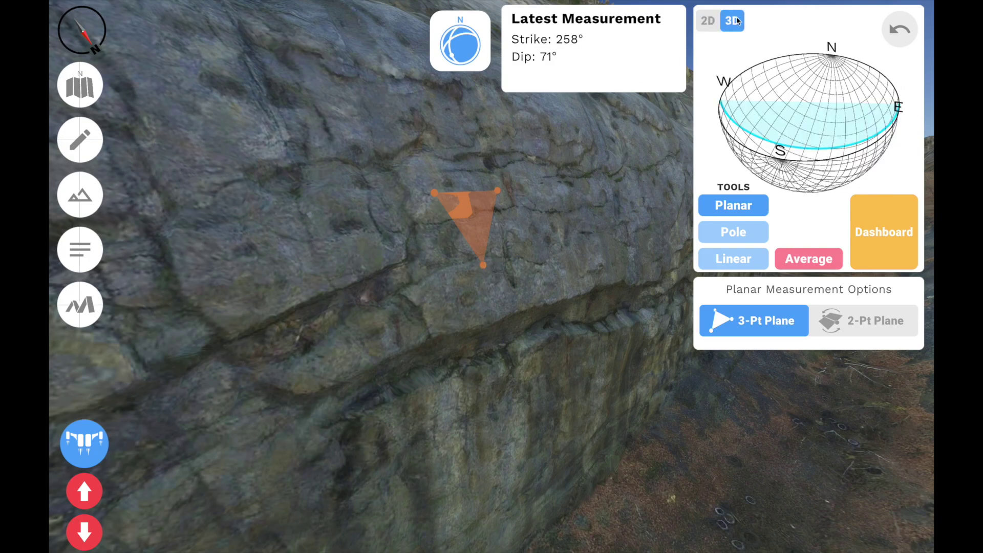
{"action": "left_click_drag", "start_coordinate": [790, 108], "coordinate": [762, 108]}
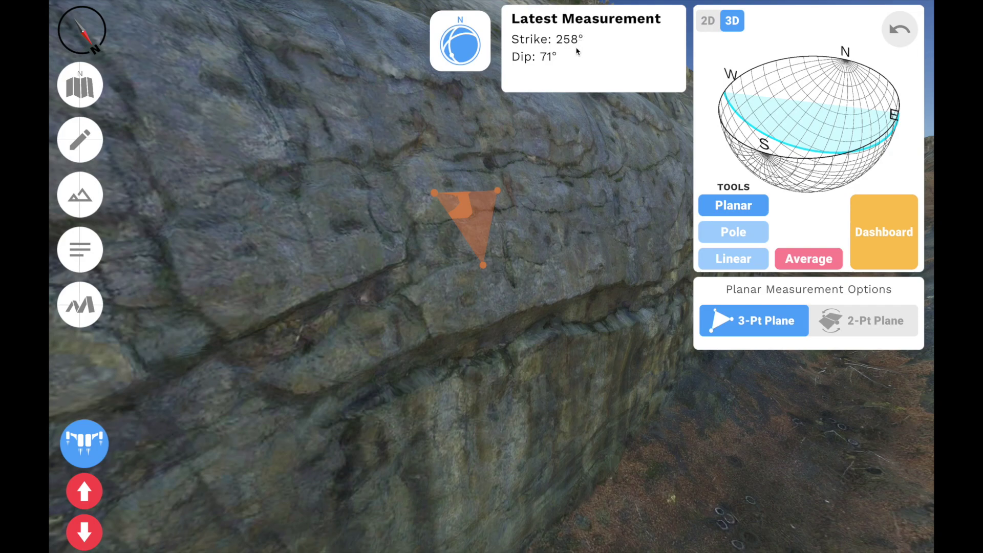
Step: Rotate the 3D stereonet, return it to 2D, and undo the last plane measurement
{"action": "left_click_drag", "start_coordinate": [777, 133], "coordinate": [778, 157]}
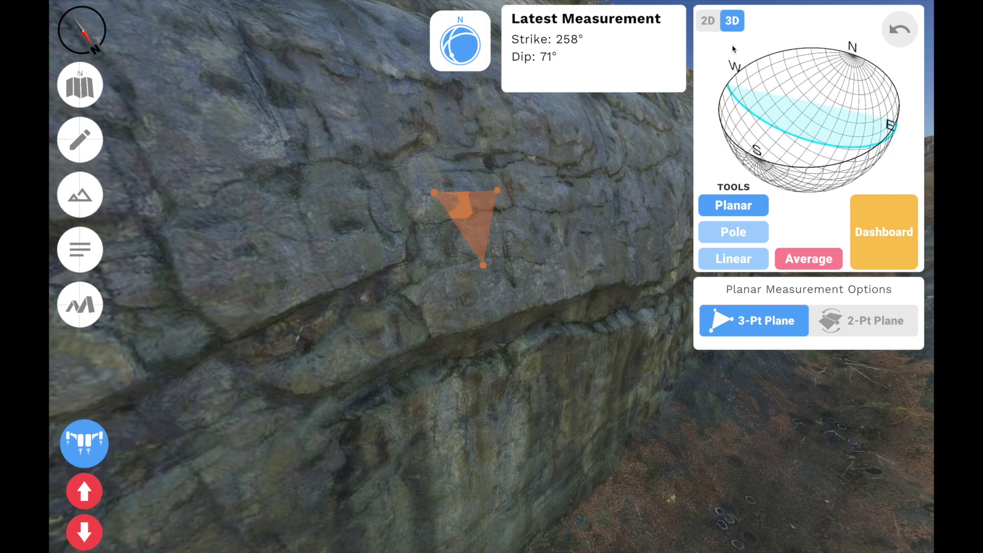
{"action": "left_click", "coordinate": [713, 24]}
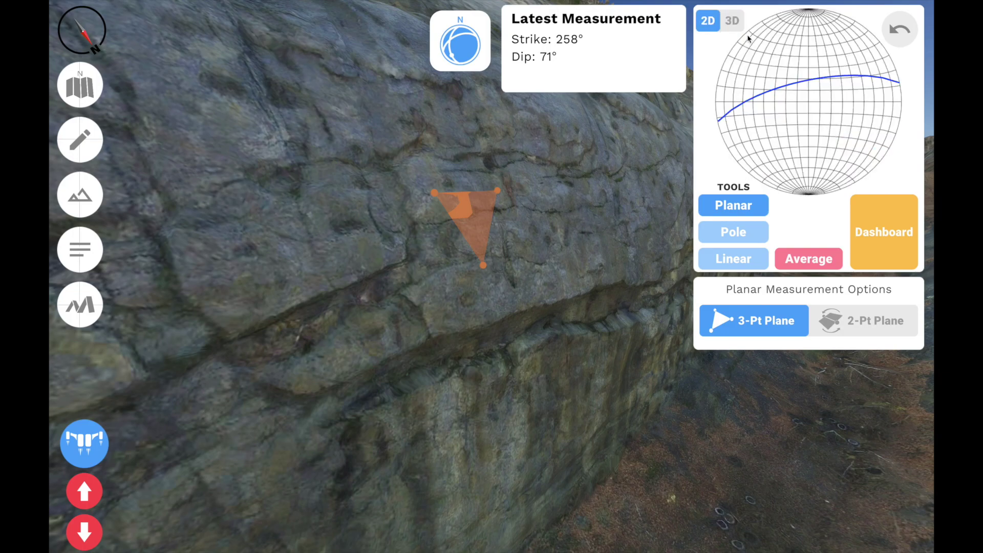
{"action": "left_click", "coordinate": [902, 30]}
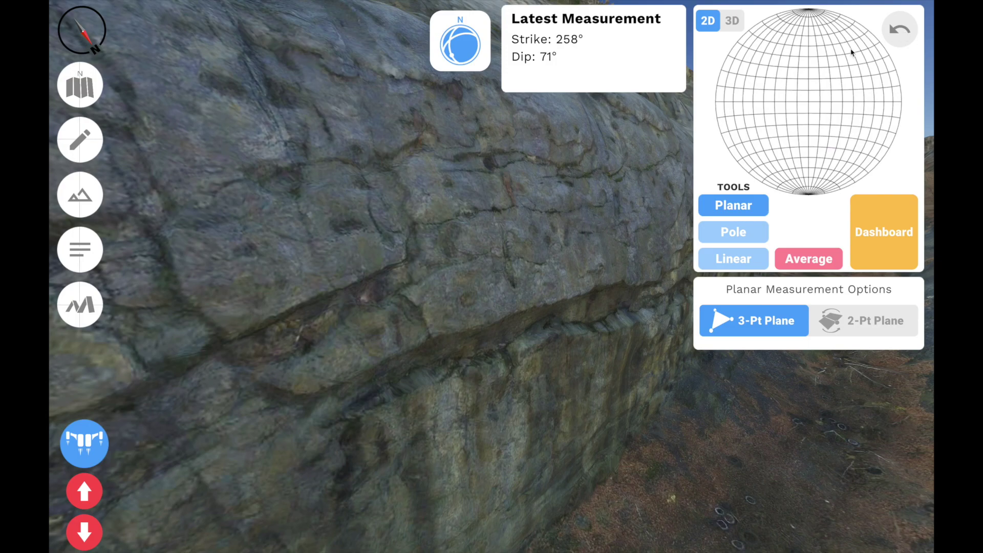
Step: Measure three three-point planes on the fractured rock face: one centrally above the ledge, one farther left, and one higher up
{"action": "left_click", "coordinate": [450, 193]}
{"action": "left_click", "coordinate": [490, 189]}
{"action": "left_click", "coordinate": [492, 246]}
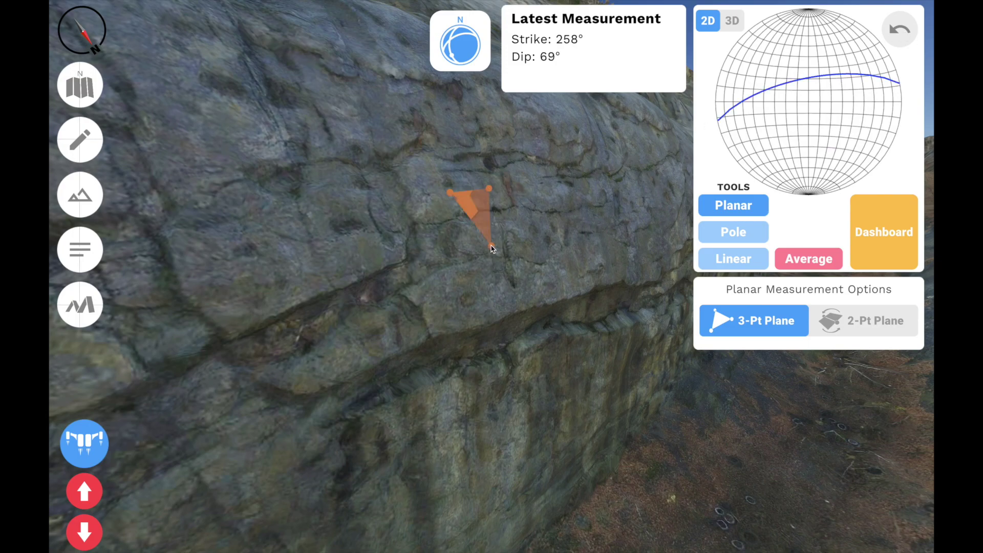
{"action": "left_click", "coordinate": [257, 221]}
{"action": "left_click", "coordinate": [334, 200]}
{"action": "left_click", "coordinate": [312, 275]}
{"action": "left_click", "coordinate": [332, 92]}
{"action": "left_click", "coordinate": [389, 93]}
{"action": "left_click", "coordinate": [373, 133]}
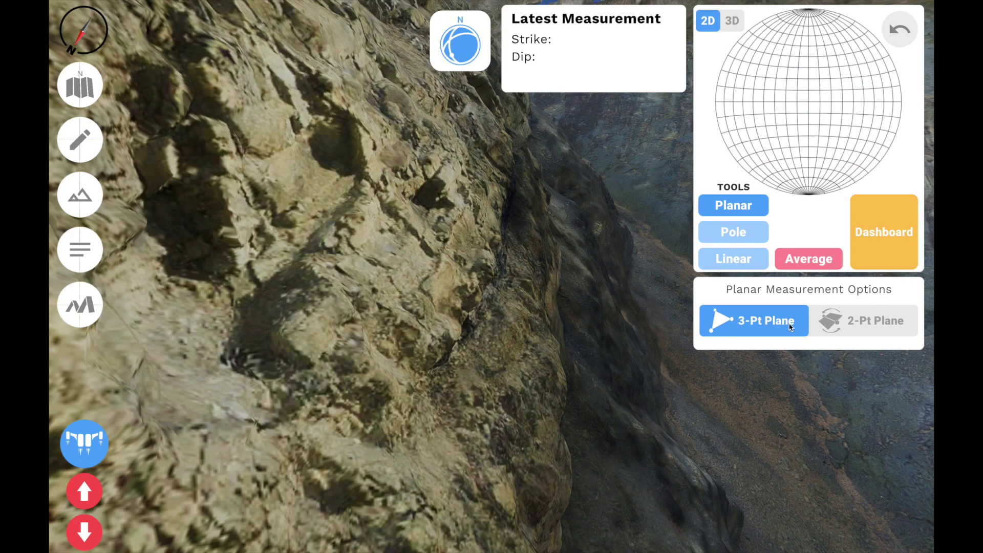
Step: Measure a plane on the yellowish rock face with the 2-Pt Plane option and rotate it about its two points
{"action": "left_click", "coordinate": [853, 323]}
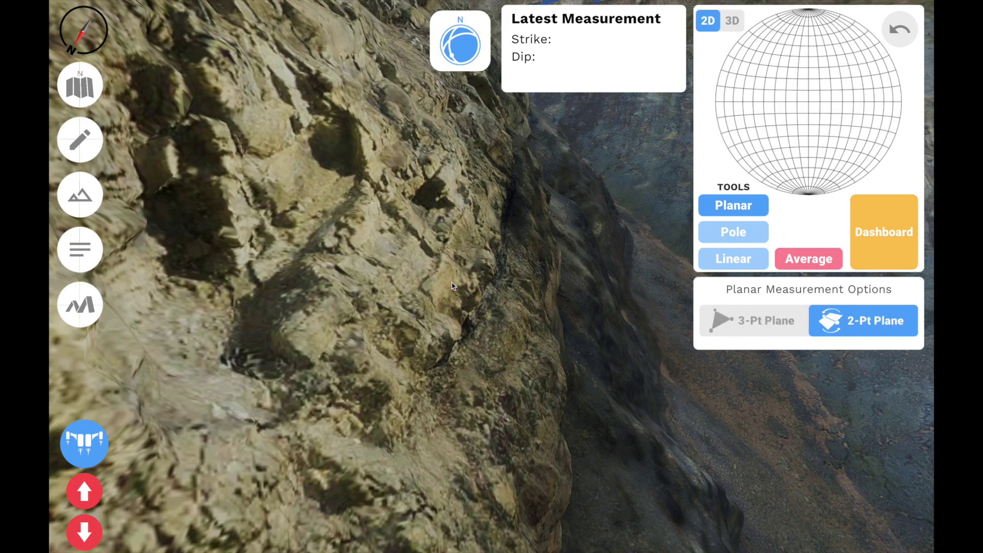
{"action": "left_click", "coordinate": [419, 290]}
{"action": "left_click", "coordinate": [441, 262]}
{"action": "left_click_drag", "start_coordinate": [725, 387], "coordinate": [774, 387]}
Step: Inspect the two-point plane against the rock from farther, closer, lower and higher viewpoints, and fine-tune its rotation
{"action": "key", "text": "s"}
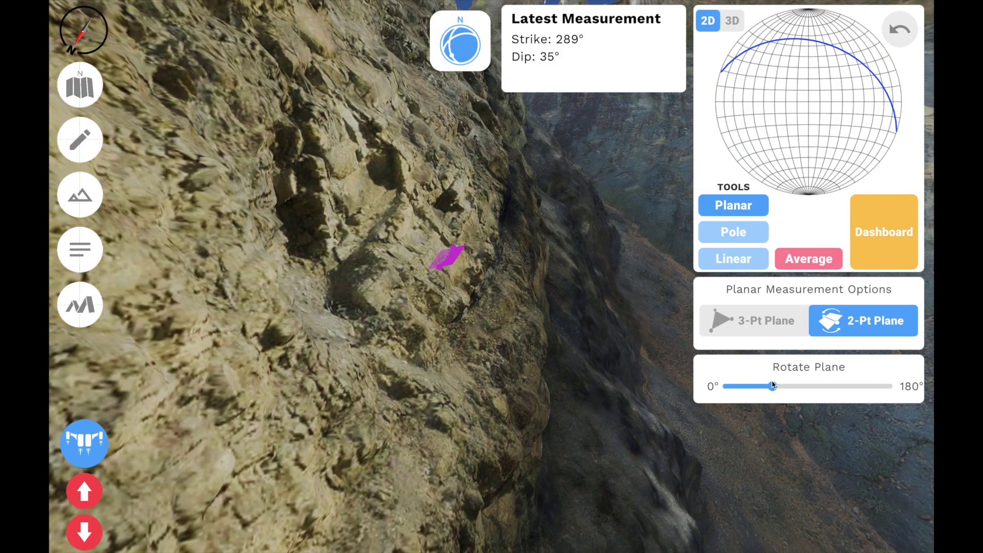
{"action": "key", "text": "w"}
{"action": "left_click", "coordinate": [90, 534]}
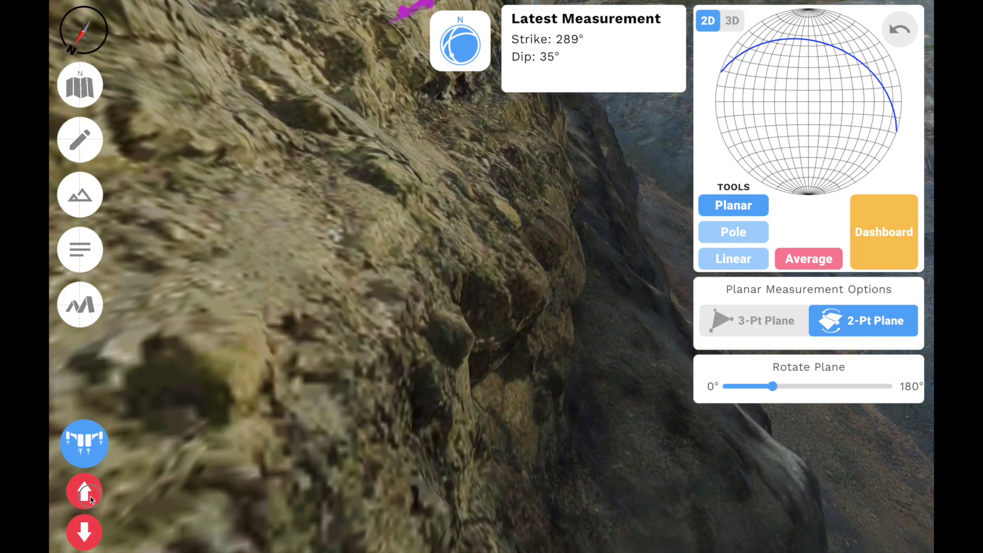
{"action": "left_click", "coordinate": [91, 498]}
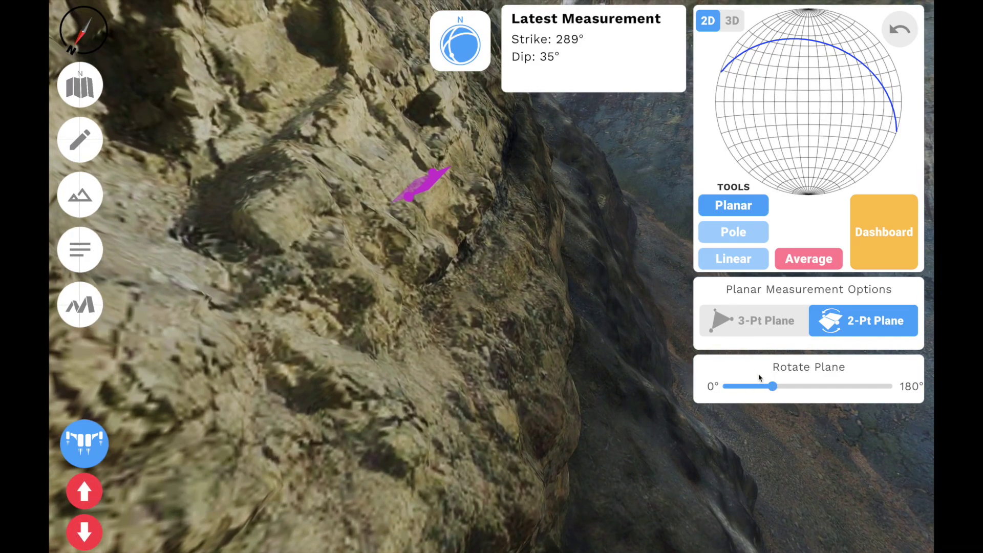
{"action": "left_click_drag", "start_coordinate": [779, 388], "coordinate": [779, 388]}
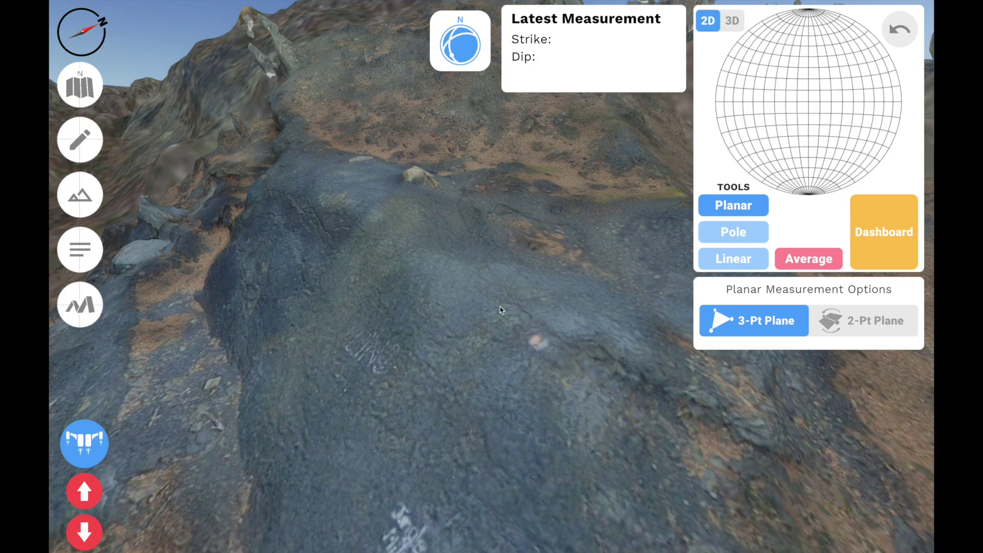
Step: Measure three three-point planes on the gently dipping fold surface beside the pale boulder and average them on the stereonet
{"action": "key", "text": "w"}
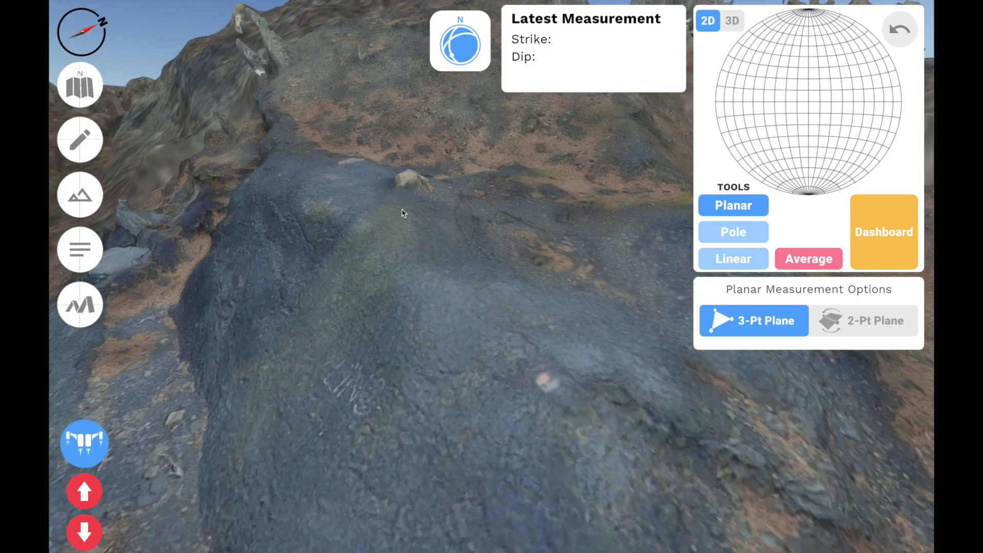
{"action": "key", "text": "a"}
{"action": "key", "text": "w"}
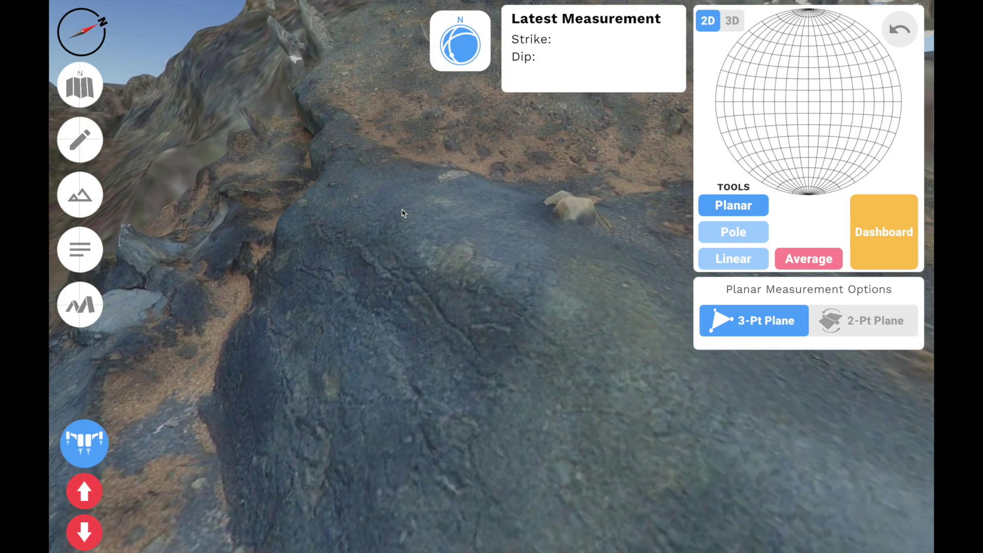
{"action": "key", "text": "d"}
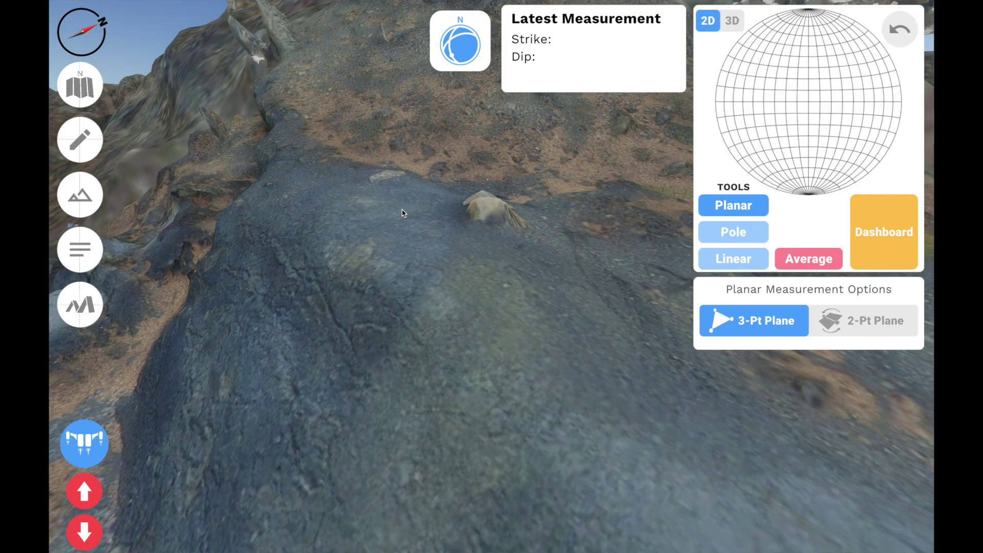
{"action": "key", "text": "s"}
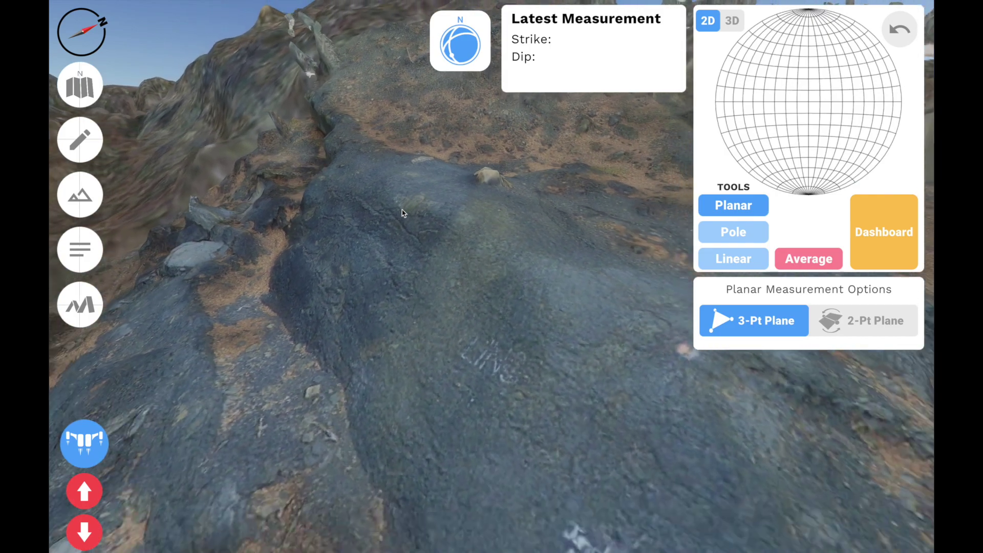
{"action": "key", "text": "w"}
{"action": "key", "text": "w"}
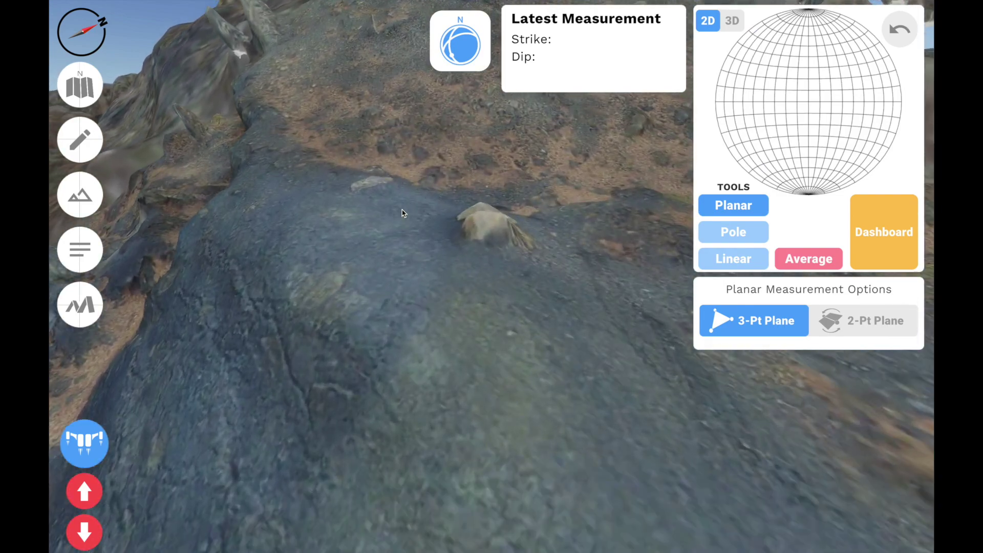
{"action": "left_click", "coordinate": [317, 207]}
{"action": "left_click", "coordinate": [358, 204]}
{"action": "left_click", "coordinate": [348, 230]}
{"action": "left_click", "coordinate": [376, 217]}
{"action": "left_click", "coordinate": [420, 209]}
{"action": "left_click", "coordinate": [403, 238]}
{"action": "left_click", "coordinate": [363, 255]}
{"action": "left_click", "coordinate": [420, 247]}
{"action": "left_click", "coordinate": [398, 285]}
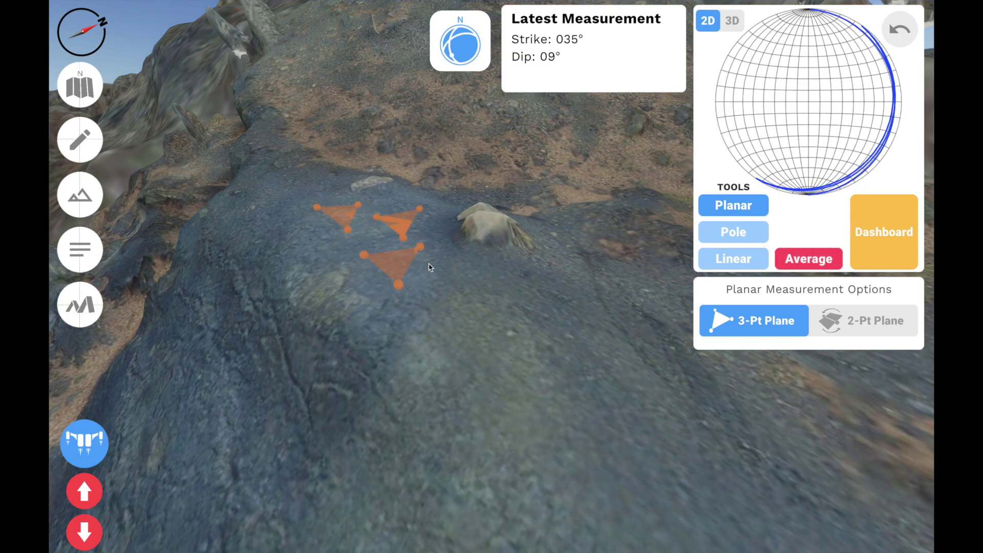
{"action": "left_click", "coordinate": [821, 260]}
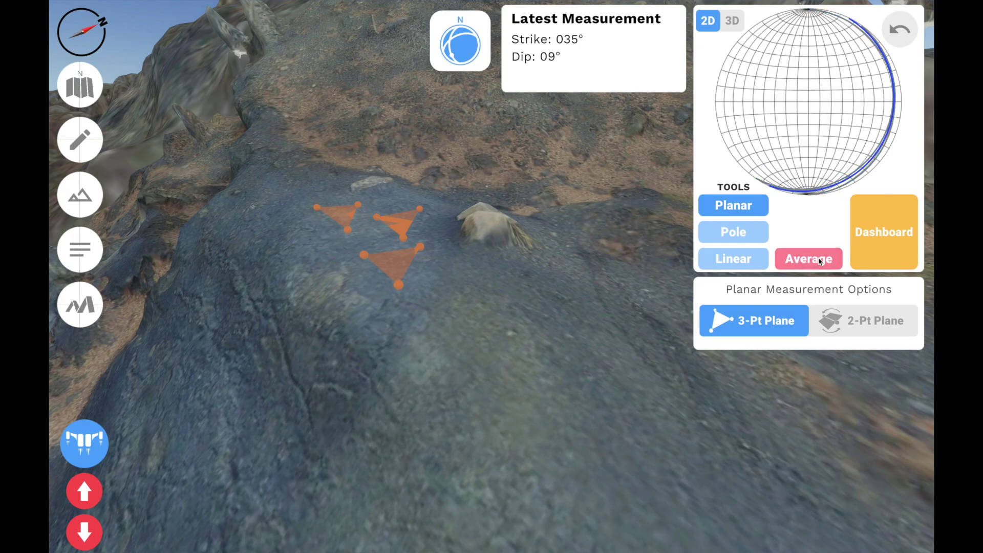
Step: Name the averaged plane group "north limb of boxy fold" in the enlarged stereonet and return to the outcrop
{"action": "left_click", "coordinate": [883, 229]}
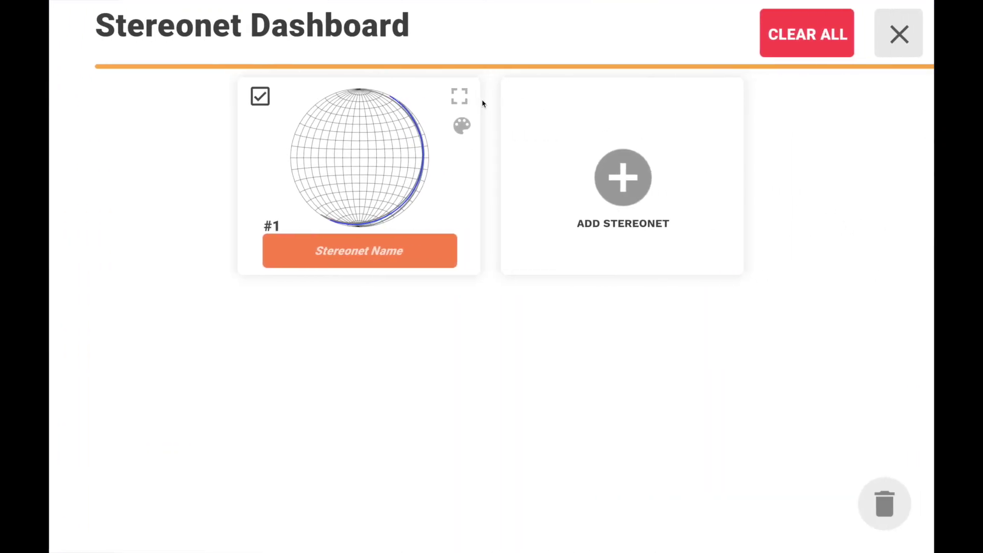
{"action": "left_click", "coordinate": [460, 97]}
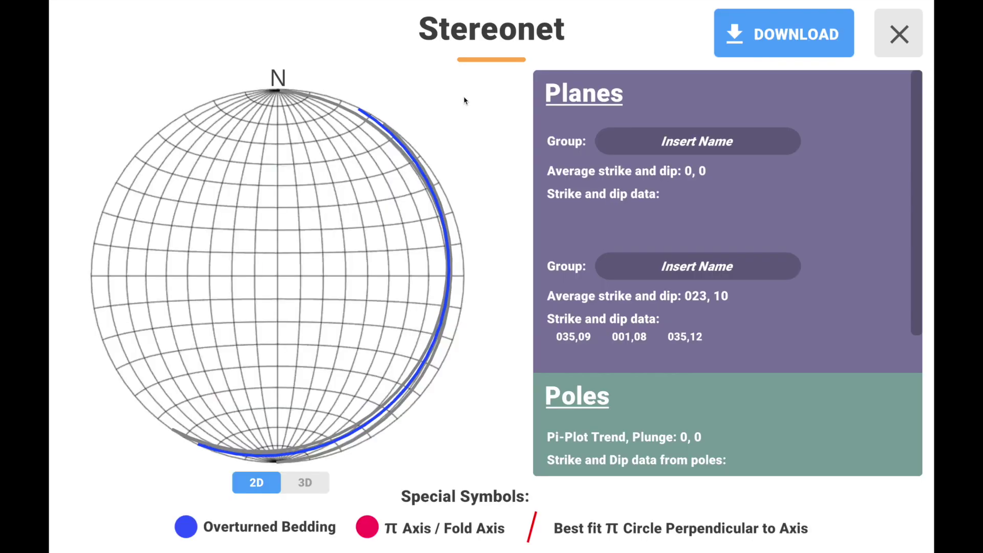
{"action": "left_click", "coordinate": [698, 266]}
{"action": "type", "text": "north lim"}
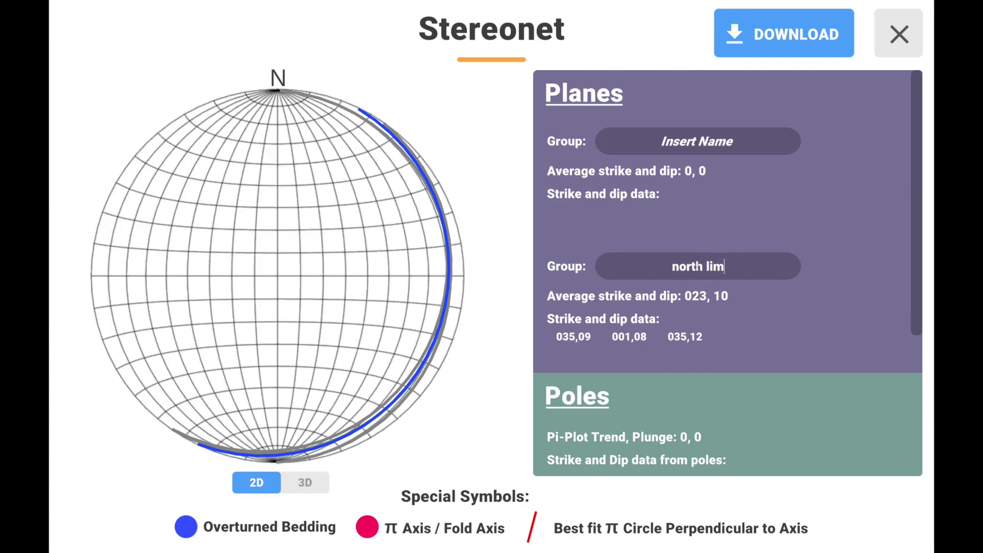
{"action": "type", "text": "b of boxy fold"}
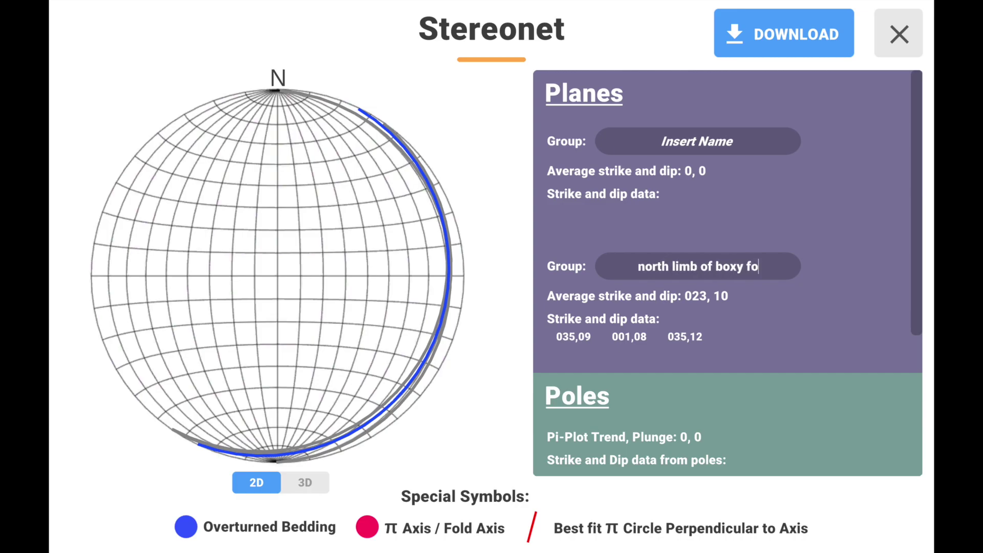
{"action": "left_click", "coordinate": [899, 35]}
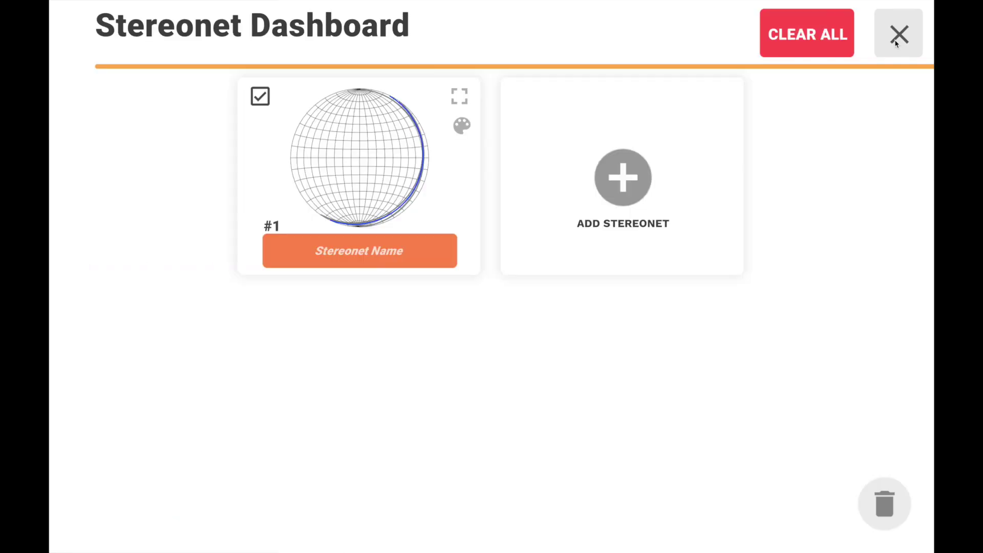
{"action": "left_click", "coordinate": [898, 41]}
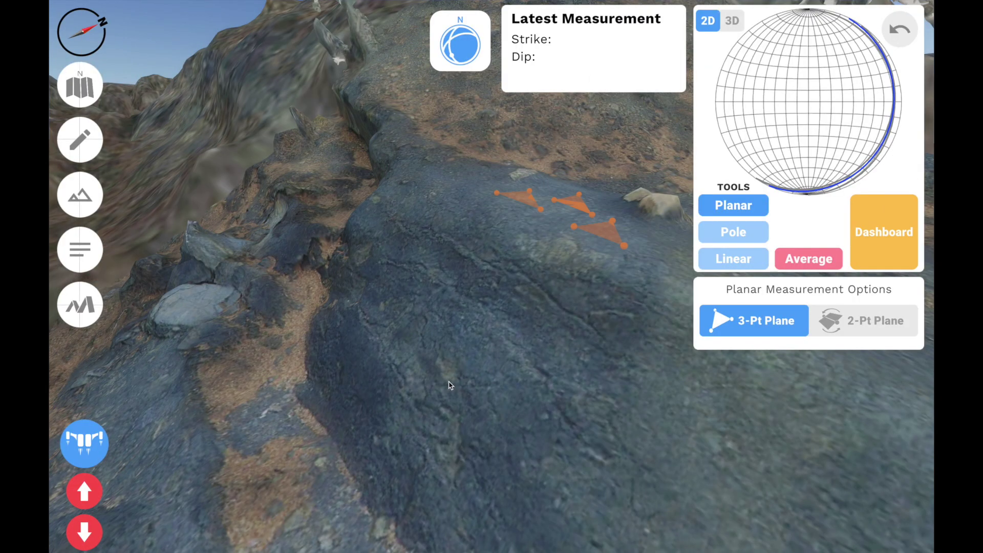
Step: Measure three three-point planes on the steeper face below the existing ones and average them on the stereonet
{"action": "left_click", "coordinate": [457, 444]}
{"action": "left_click", "coordinate": [486, 415]}
{"action": "left_click", "coordinate": [493, 464]}
{"action": "left_click", "coordinate": [463, 361]}
{"action": "left_click", "coordinate": [491, 328]}
{"action": "left_click", "coordinate": [502, 382]}
{"action": "left_click", "coordinate": [381, 329]}
{"action": "left_click", "coordinate": [420, 304]}
{"action": "left_click", "coordinate": [424, 355]}
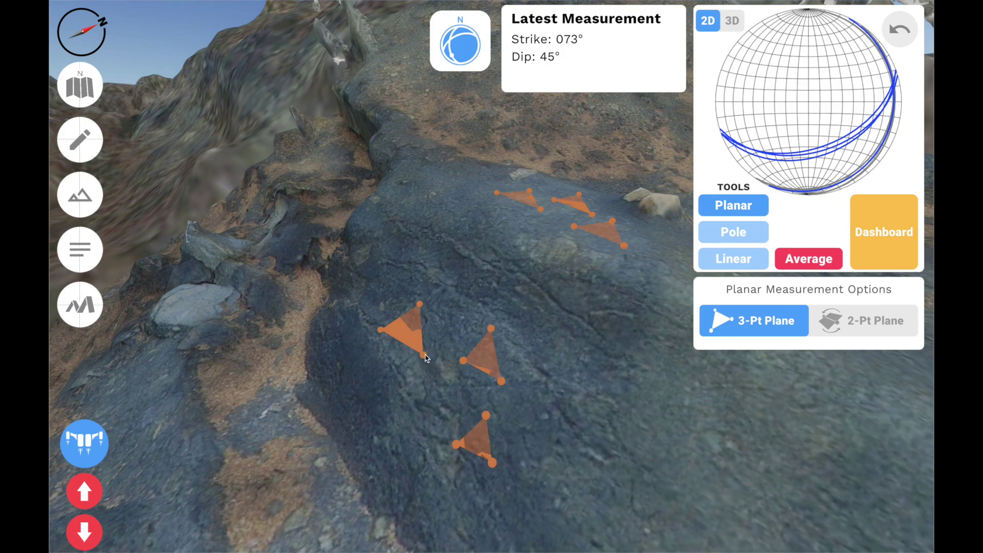
{"action": "left_click", "coordinate": [810, 262]}
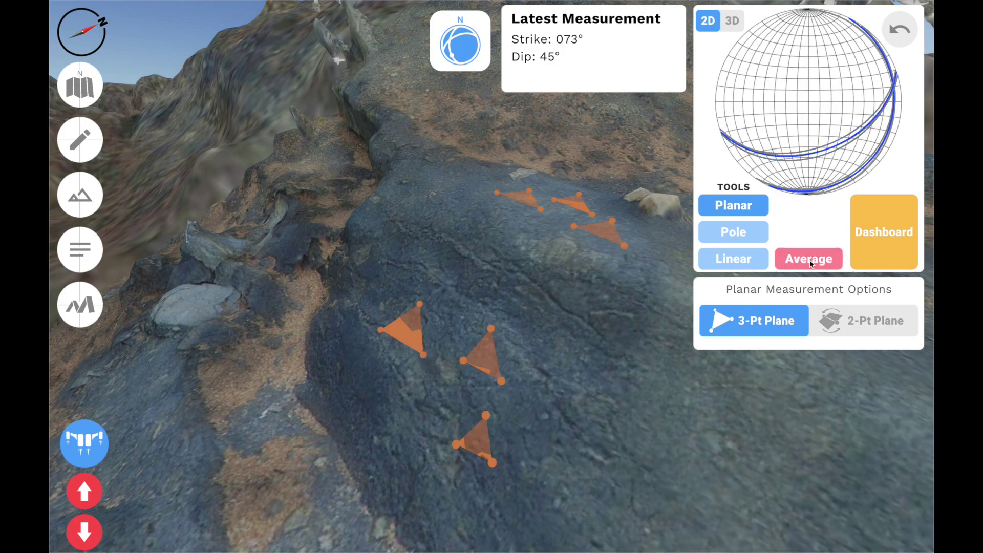
Step: Name the newly averaged plane group "south limb of boxy fold" in the enlarged stereonet and go back to the dashboard
{"action": "left_click", "coordinate": [890, 219]}
{"action": "left_click", "coordinate": [464, 97]}
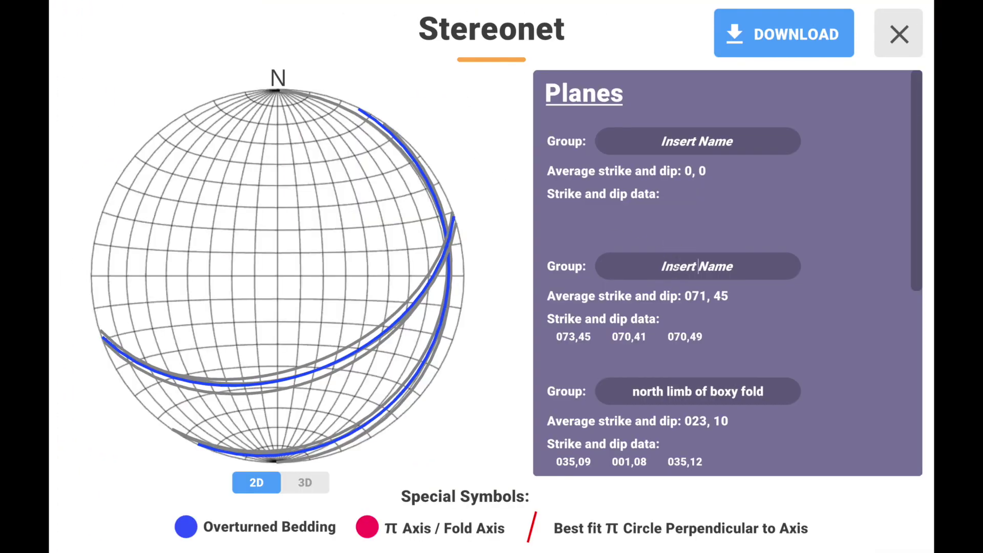
{"action": "left_click", "coordinate": [677, 266]}
{"action": "type", "text": "south "}
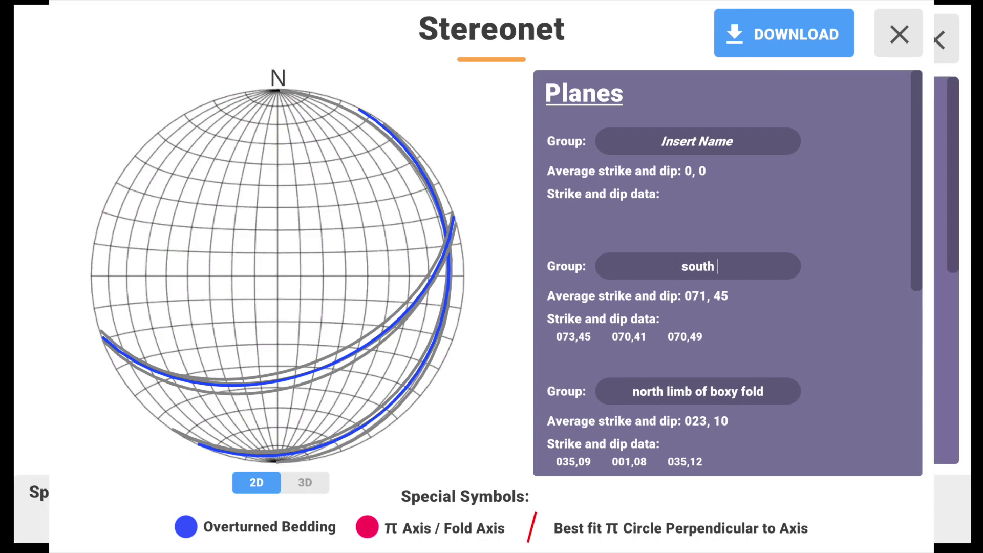
{"action": "type", "text": "limb of boxy"}
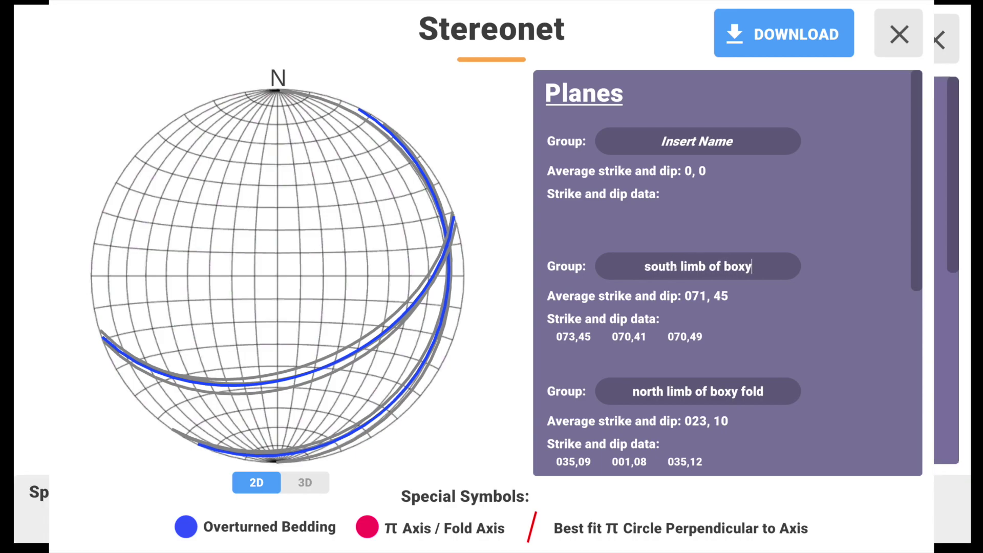
{"action": "type", "text": " fold"}
{"action": "left_click", "coordinate": [900, 34]}
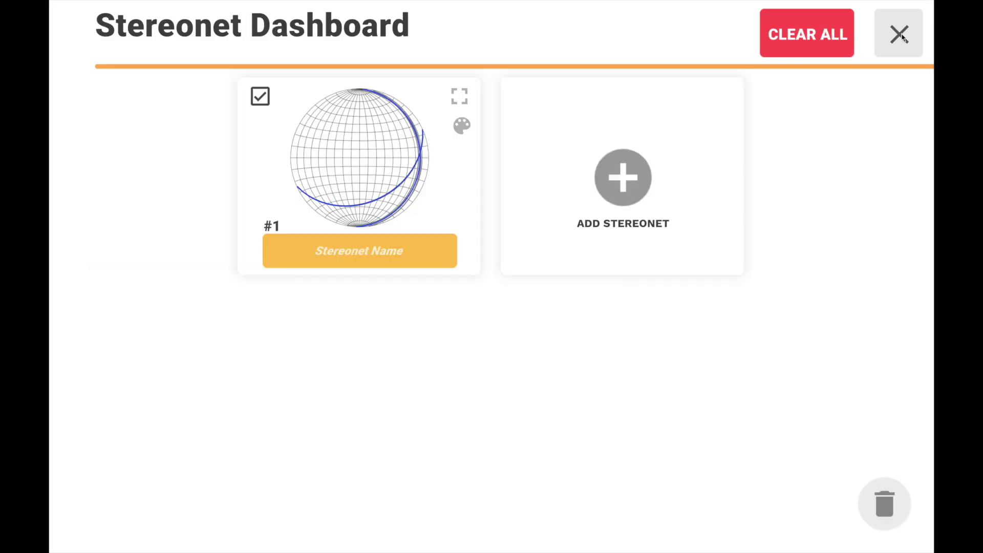
Step: Add a second stereonet, set its colour to red, and return to the outcrop
{"action": "left_click", "coordinate": [623, 190]}
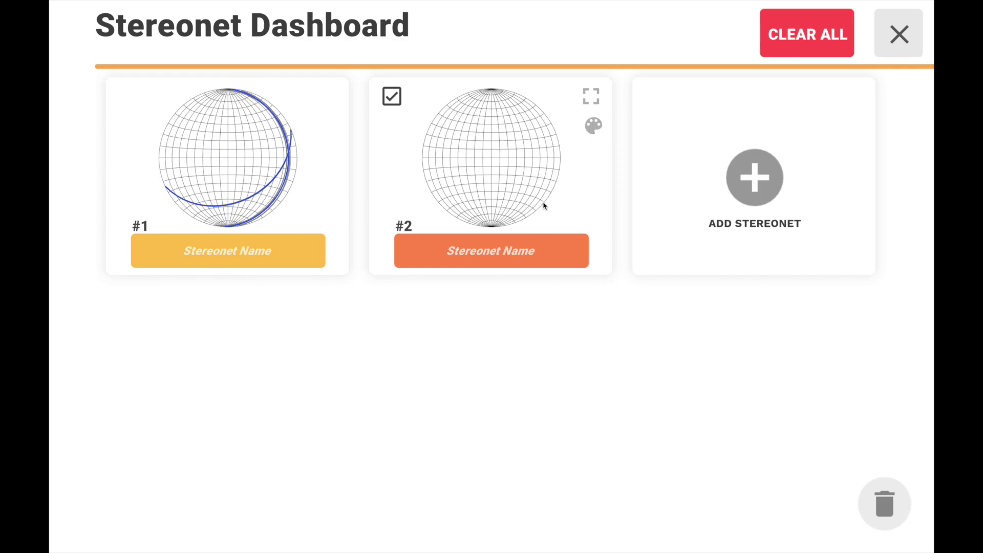
{"action": "left_click", "coordinate": [593, 132]}
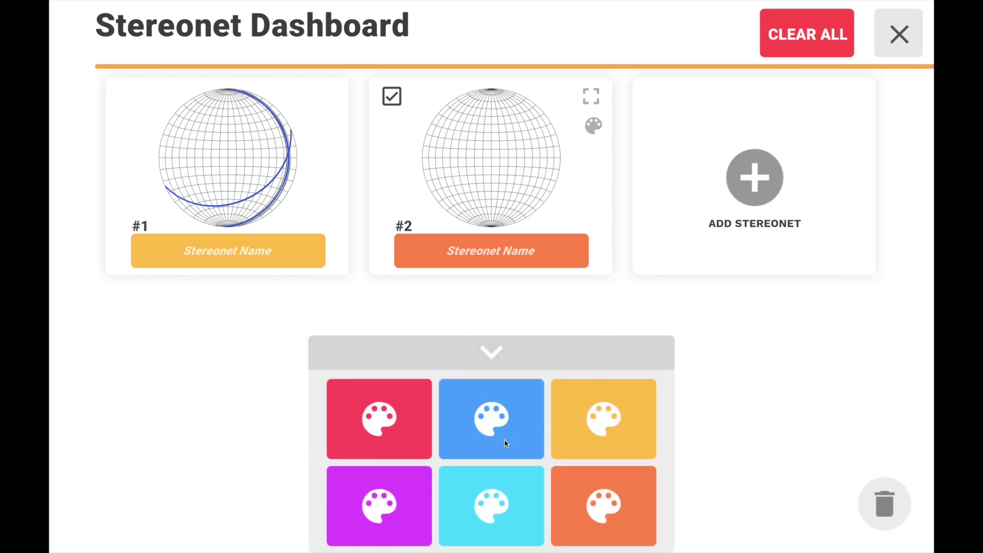
{"action": "left_click", "coordinate": [394, 423]}
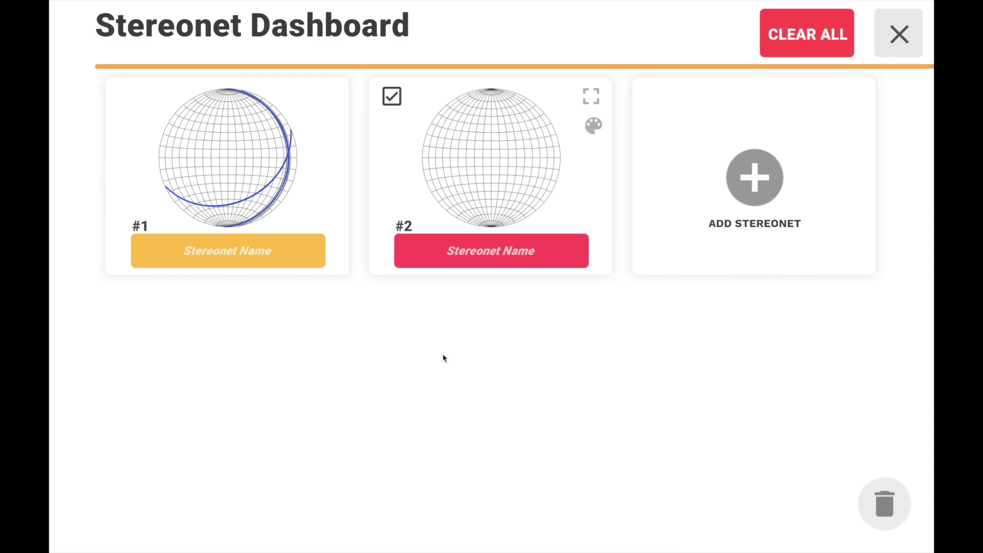
{"action": "left_click", "coordinate": [904, 34]}
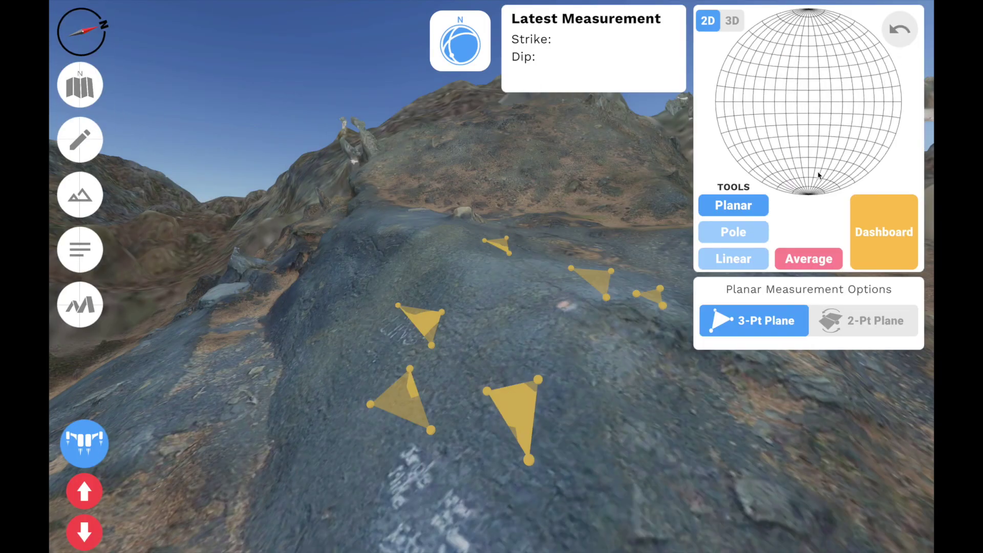
Step: Place nine pole measurements in a line up the steep limb of the fold, from its base toward the crest
{"action": "left_click", "coordinate": [741, 233]}
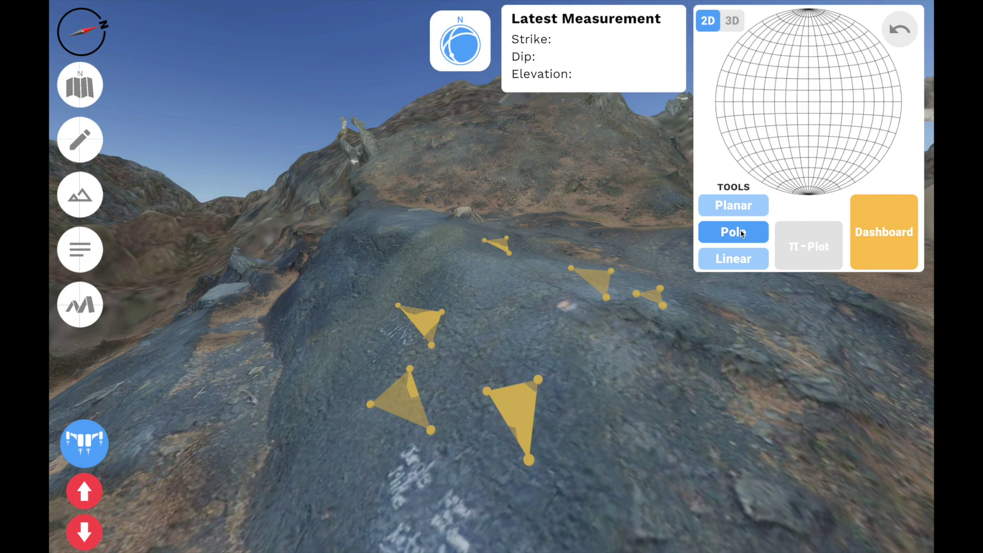
{"action": "left_click", "coordinate": [321, 426]}
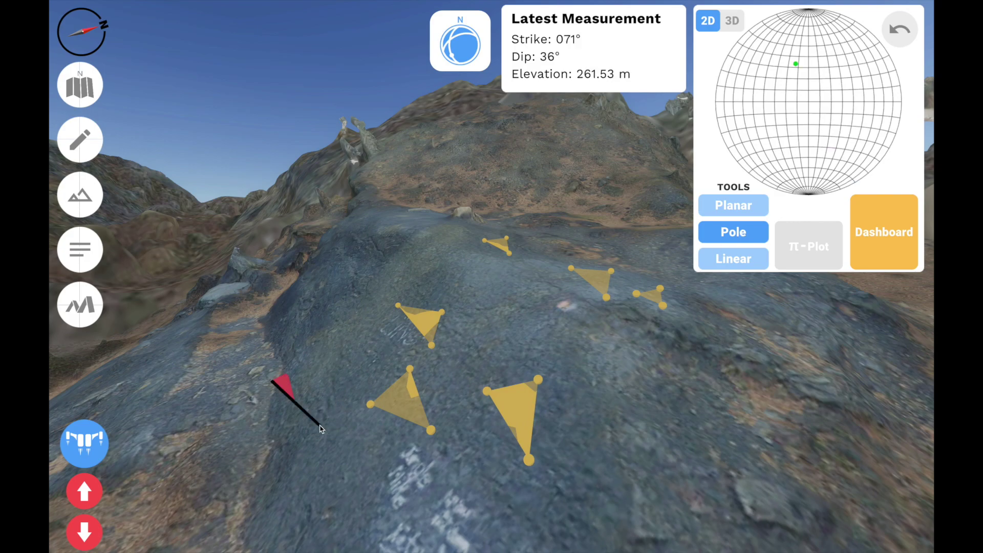
{"action": "left_click", "coordinate": [343, 400]}
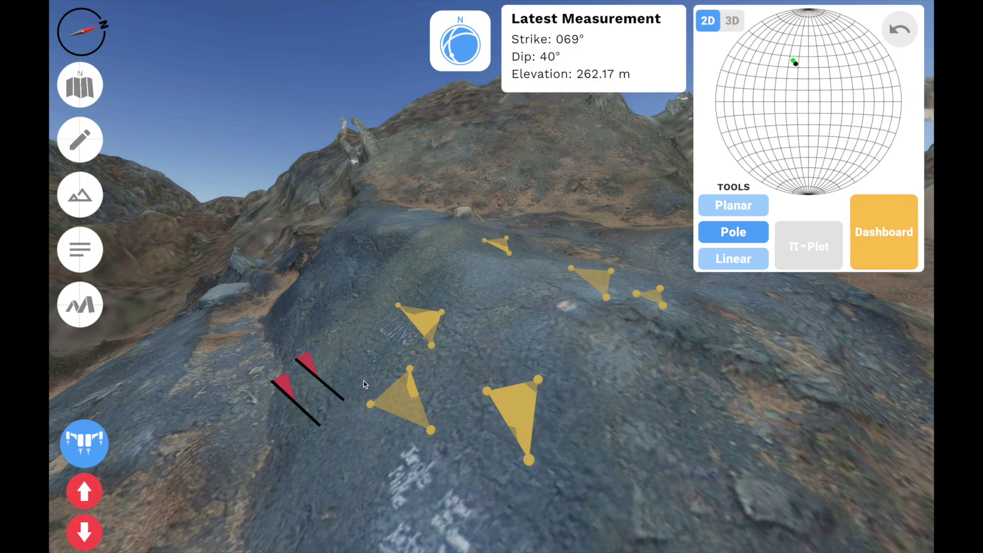
{"action": "left_click", "coordinate": [367, 379]}
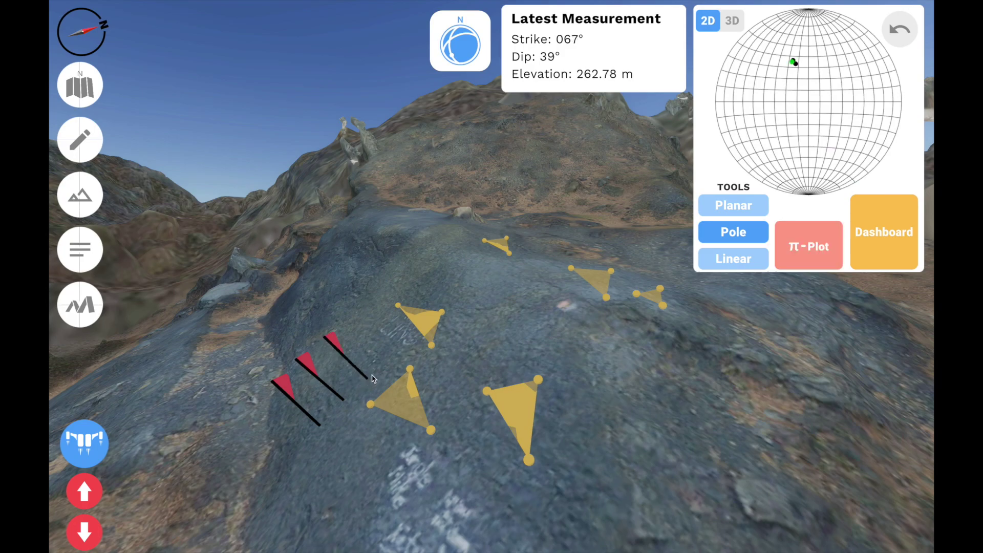
{"action": "left_click", "coordinate": [385, 362]}
{"action": "left_click", "coordinate": [402, 346]}
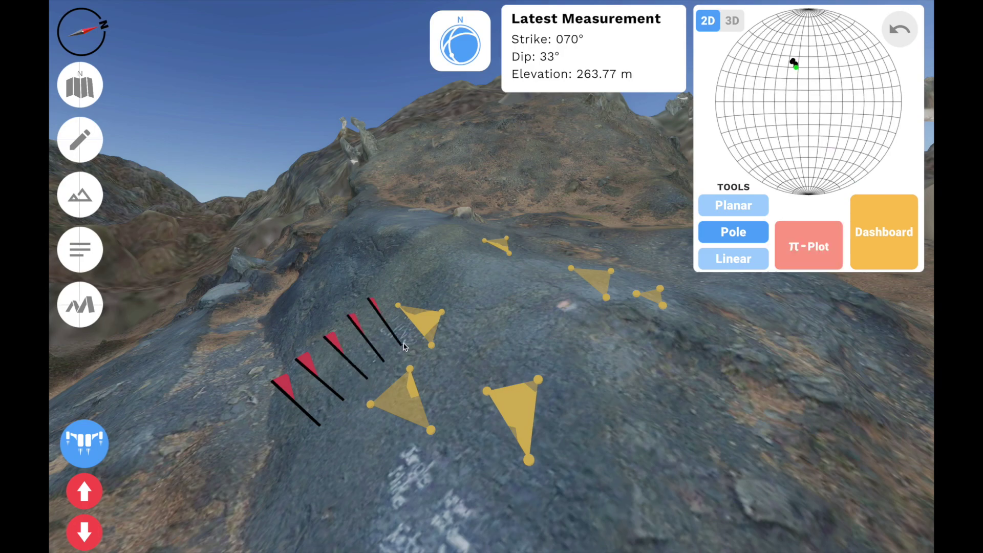
{"action": "left_click", "coordinate": [415, 338]}
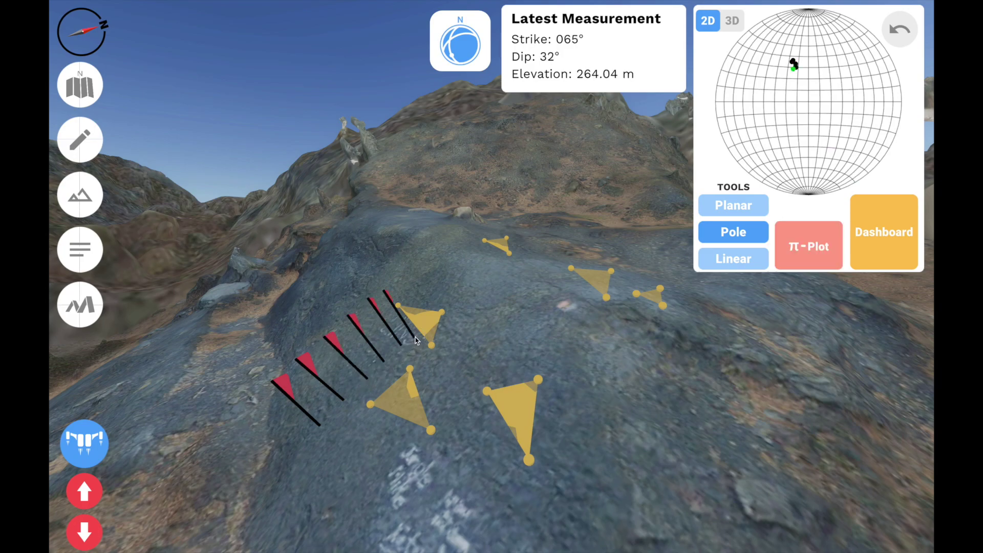
{"action": "left_click", "coordinate": [447, 312]}
{"action": "left_click", "coordinate": [460, 307]}
{"action": "left_click", "coordinate": [480, 296]}
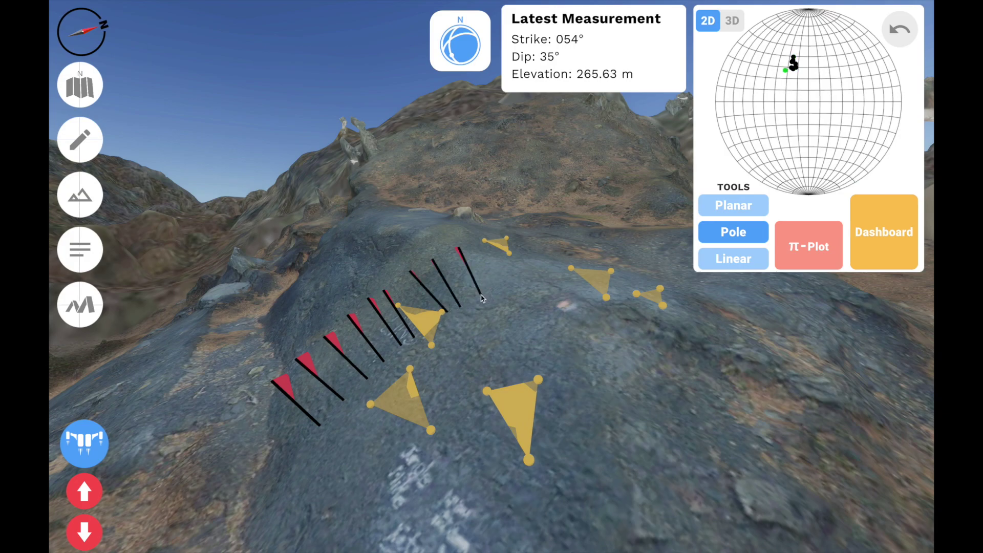
Step: Inspect the plotted poles on the stereonet in 3D from a rotated angle and return to the 2D view
{"action": "left_click", "coordinate": [741, 21]}
{"action": "left_click_drag", "start_coordinate": [831, 151], "coordinate": [797, 137]}
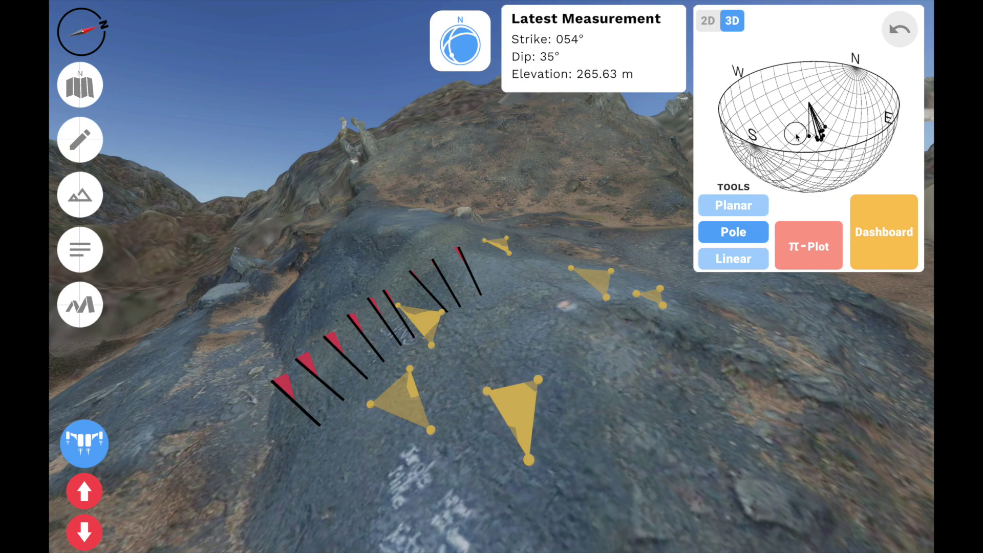
{"action": "left_click", "coordinate": [709, 21]}
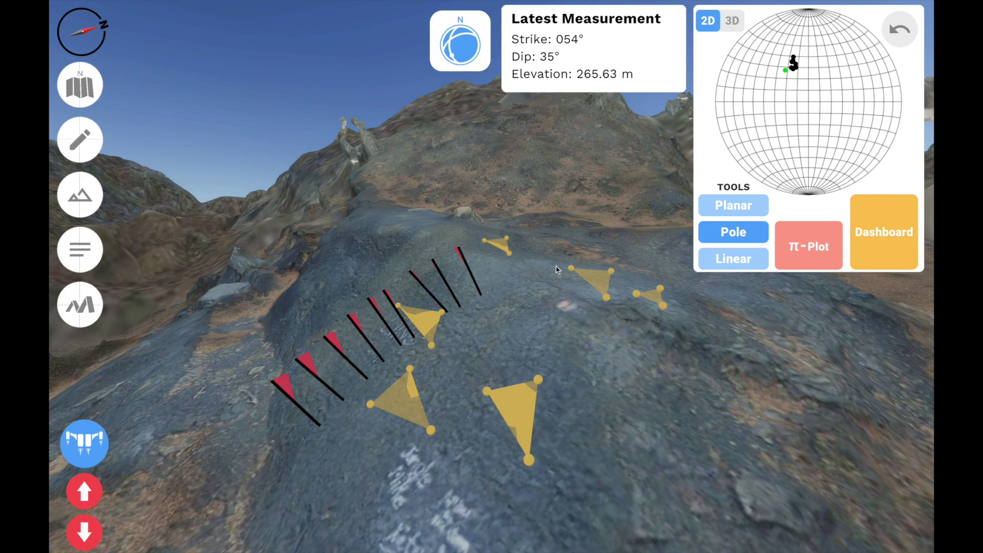
Step: Enable the random sampling radius for poles in the settings with a radius of 0.5 m
{"action": "key", "text": "Escape"}
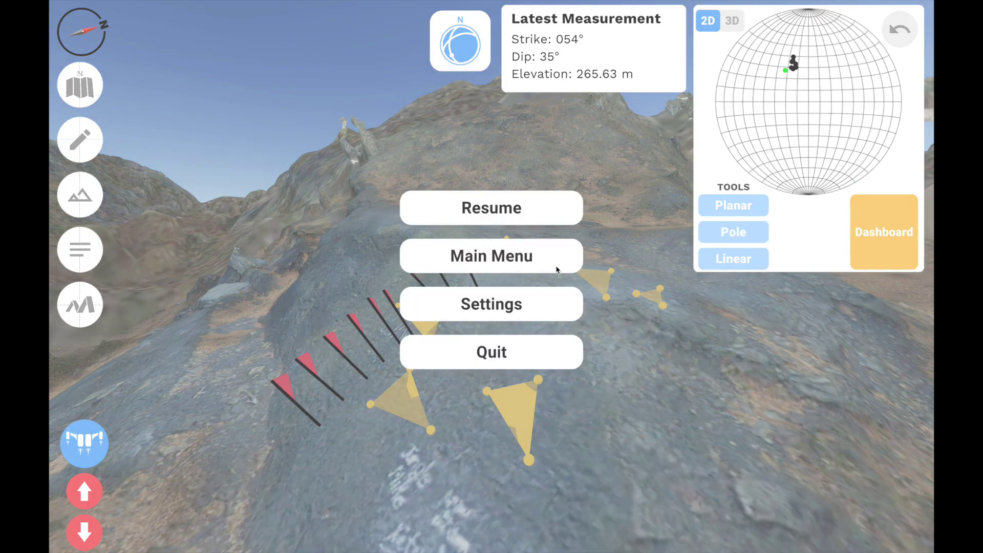
{"action": "left_click", "coordinate": [552, 308]}
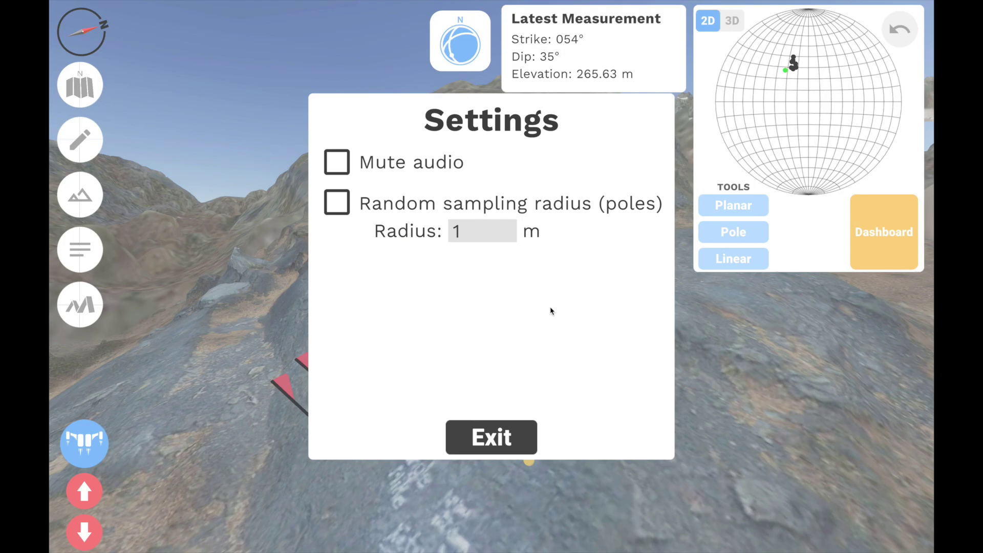
{"action": "left_click", "coordinate": [481, 231]}
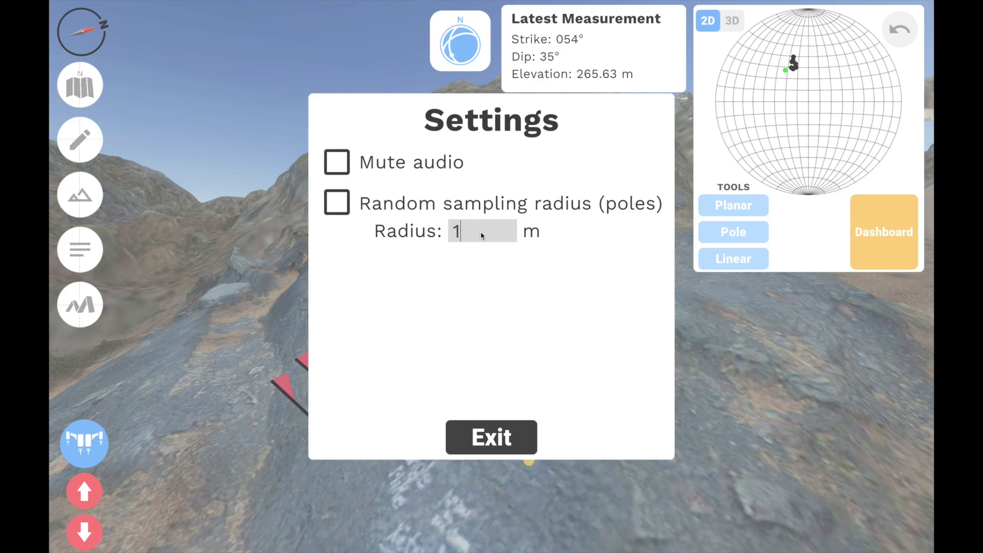
{"action": "left_click_drag", "start_coordinate": [482, 235], "coordinate": [447, 235]}
{"action": "type", "text": "0.5"}
{"action": "left_click", "coordinate": [330, 204]}
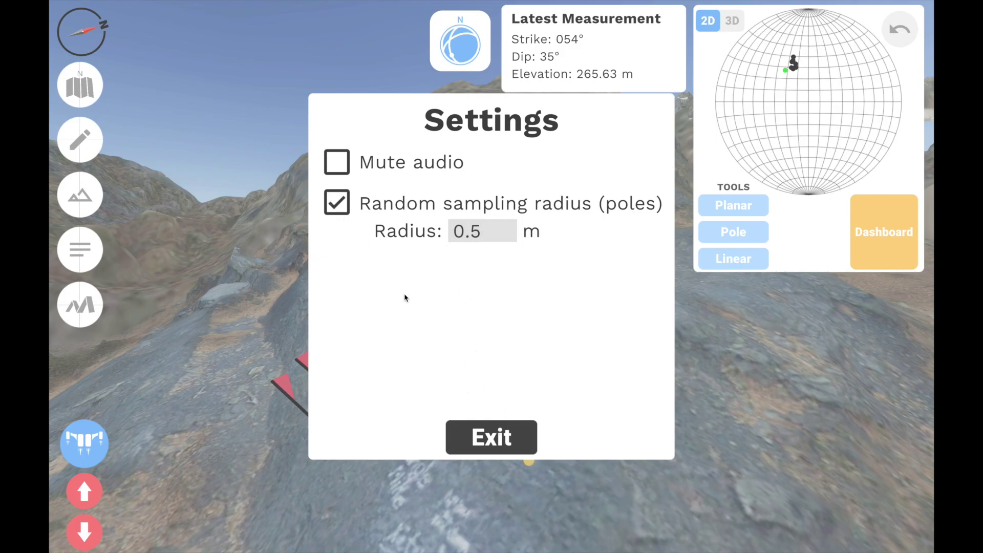
{"action": "left_click", "coordinate": [510, 441]}
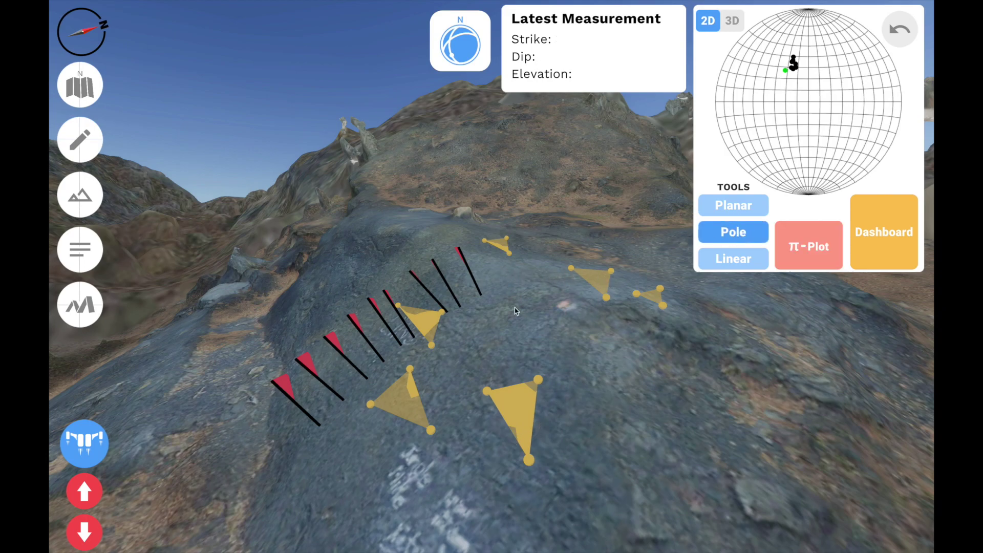
Step: Place four more poles from the end of the existing line over the fold crest and generate the π-plot
{"action": "left_click", "coordinate": [507, 282]}
{"action": "left_click", "coordinate": [530, 276]}
{"action": "left_click", "coordinate": [570, 269]}
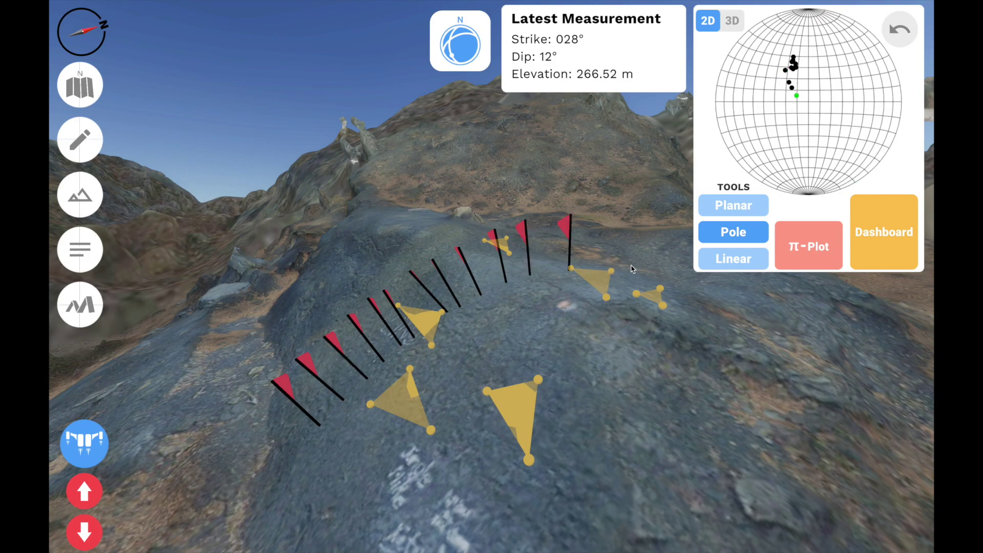
{"action": "left_click", "coordinate": [608, 267]}
{"action": "left_click", "coordinate": [818, 250]}
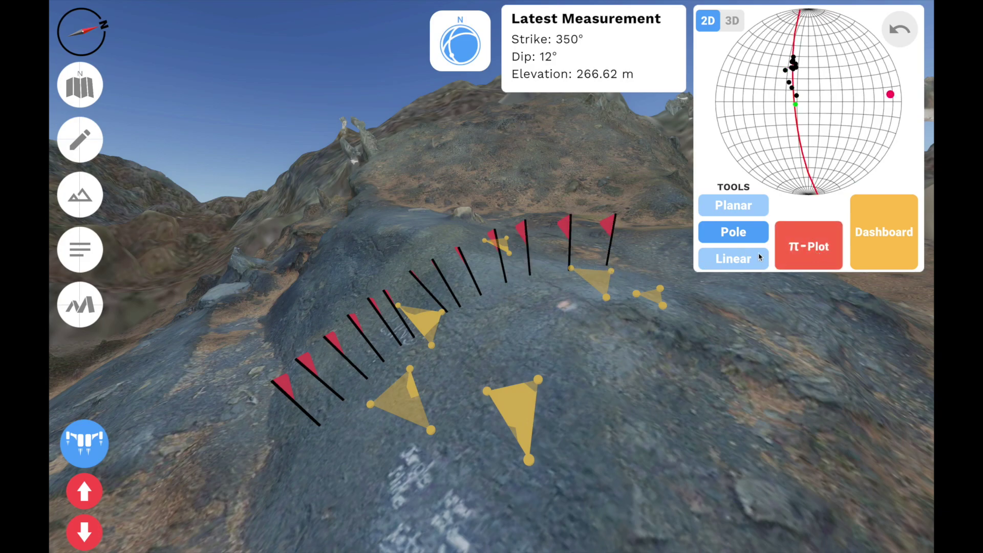
Step: Add three poles farther along the gentle limb and four more along the lower part of the steep limb
{"action": "left_click", "coordinate": [641, 262]}
{"action": "left_click", "coordinate": [668, 265]}
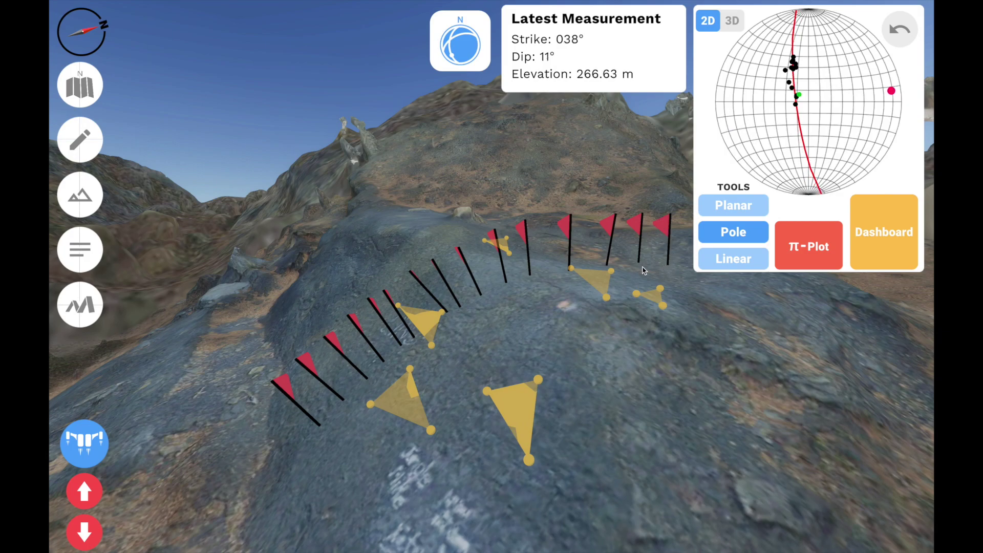
{"action": "left_click", "coordinate": [686, 268]}
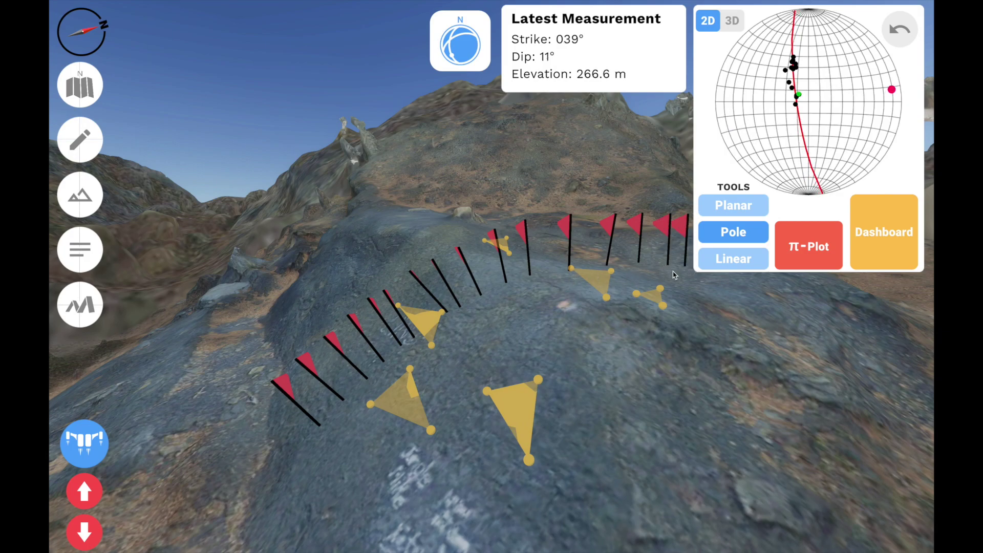
{"action": "left_click", "coordinate": [297, 436]}
{"action": "left_click", "coordinate": [330, 416]}
{"action": "left_click", "coordinate": [354, 392]}
{"action": "left_click", "coordinate": [377, 368]}
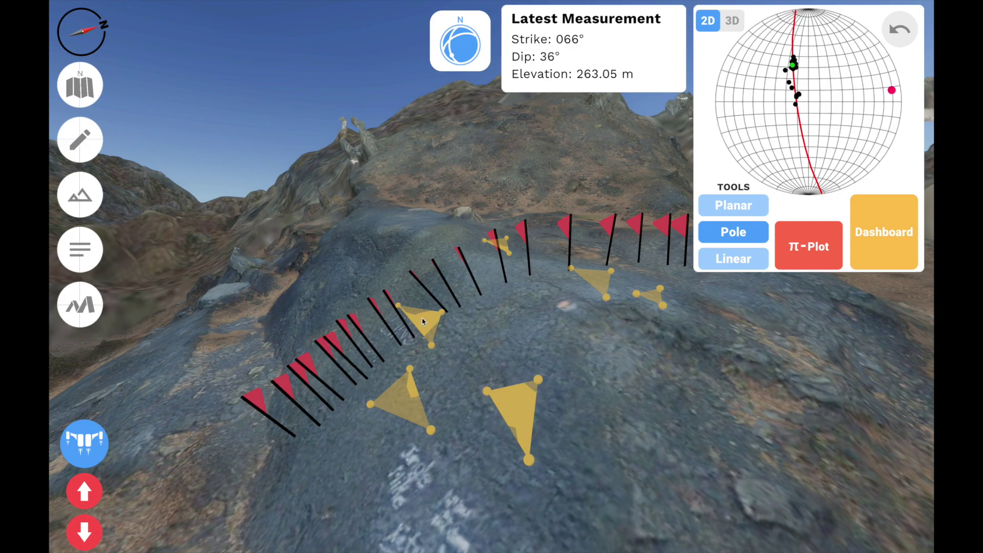
Step: Examine the π-plot in 3D, and review the pole data of stereonet #2 in its enlarged dashboard view
{"action": "left_click", "coordinate": [732, 20]}
{"action": "left_click_drag", "start_coordinate": [804, 136], "coordinate": [827, 148]}
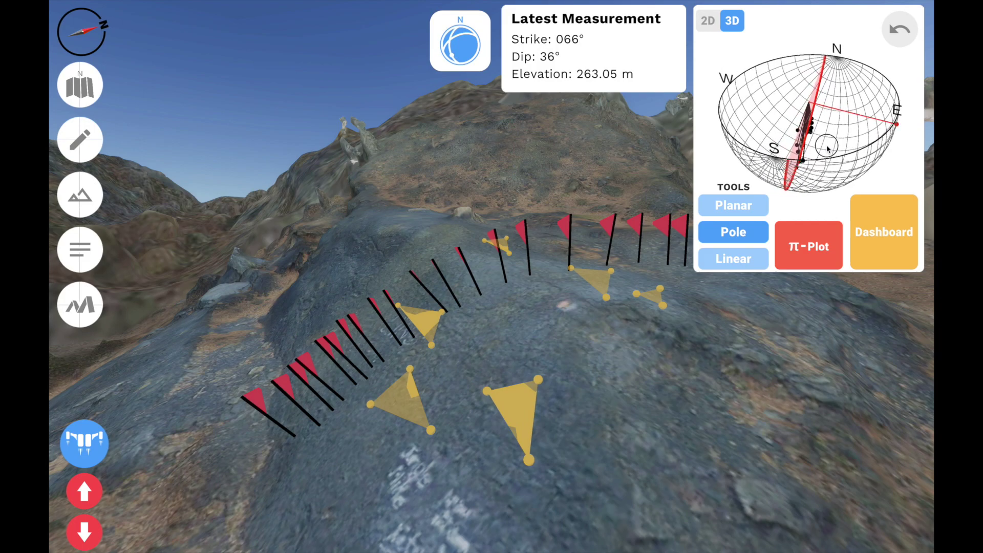
{"action": "left_click", "coordinate": [890, 232]}
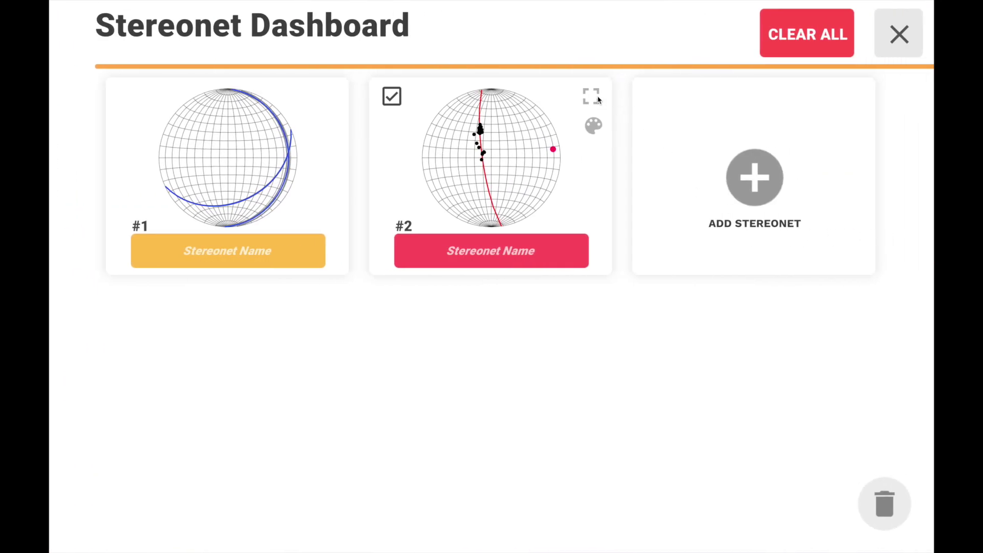
{"action": "left_click", "coordinate": [592, 96]}
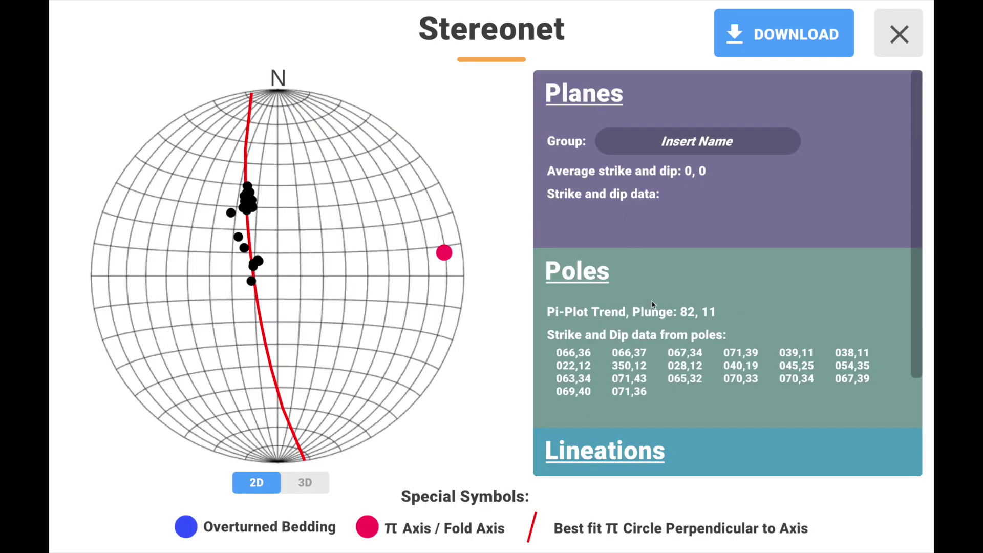
{"action": "scroll", "coordinate": [666, 302], "scroll_direction": "down", "scroll_amount": 1}
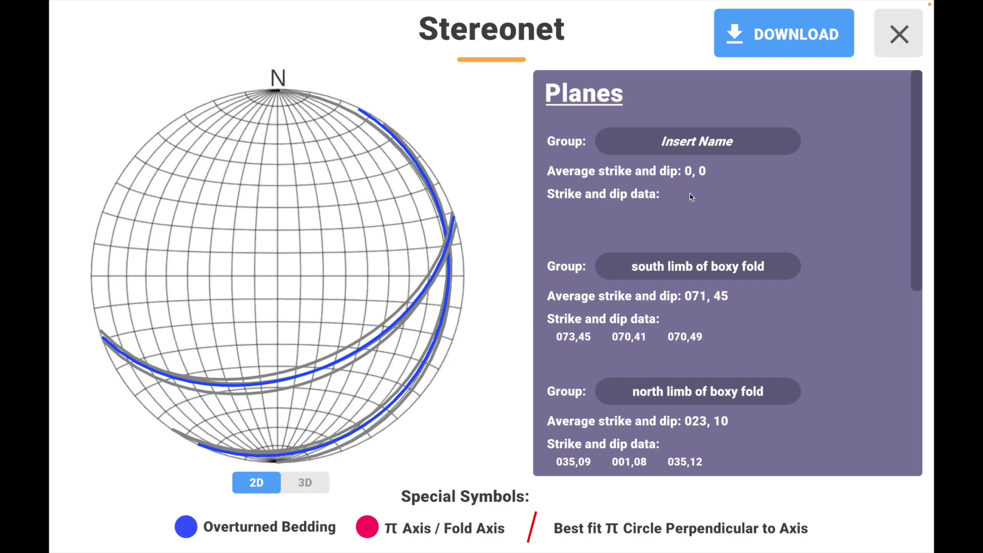
Step: Check the available download formats for the plane-group stereonet and inspect its planes in a rotated 3D view
{"action": "left_click", "coordinate": [787, 40]}
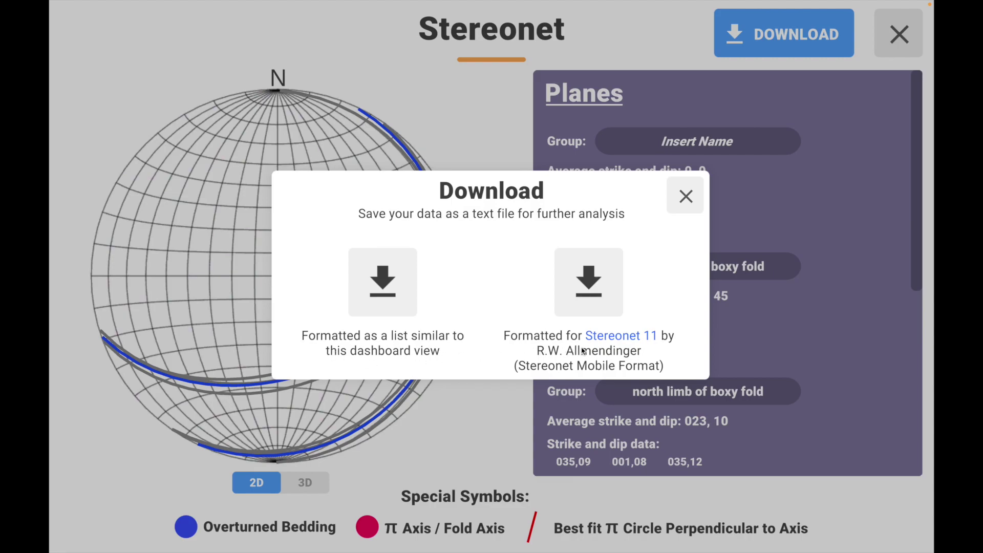
{"action": "left_click", "coordinate": [685, 197]}
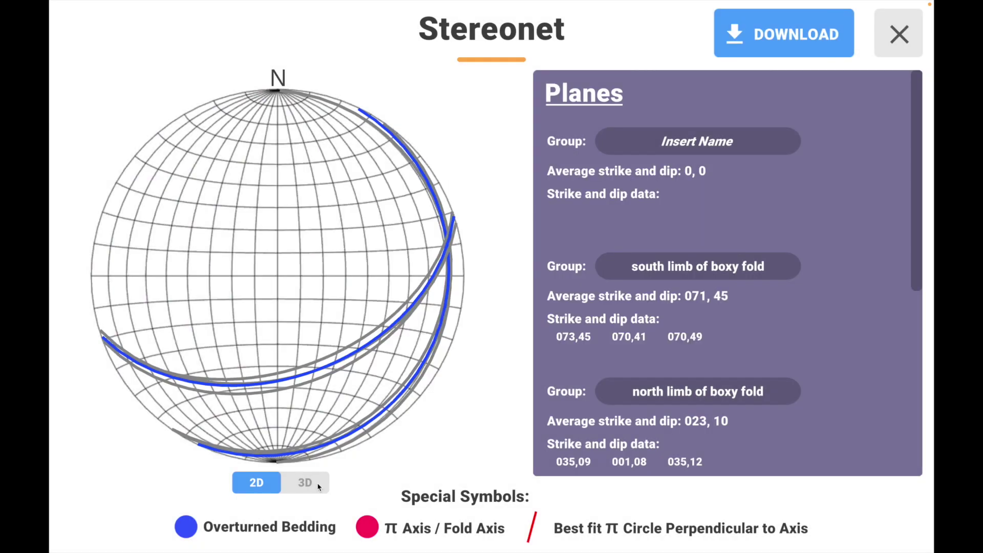
{"action": "left_click", "coordinate": [317, 485]}
{"action": "left_click_drag", "start_coordinate": [331, 420], "coordinate": [115, 353]}
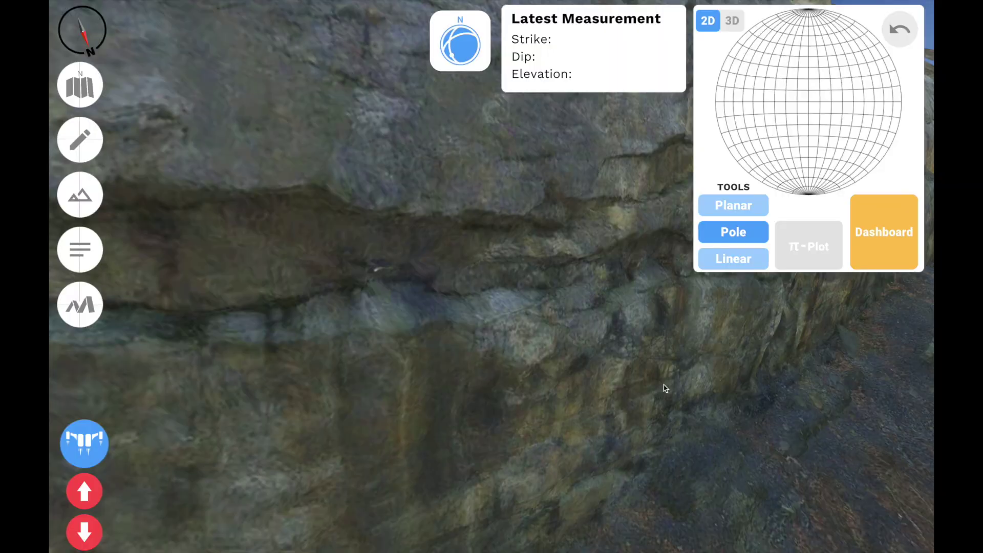
Step: Measure a lineation across the pale bed in the rock wall and view it on the rotated 3D stereonet
{"action": "left_click", "coordinate": [750, 259]}
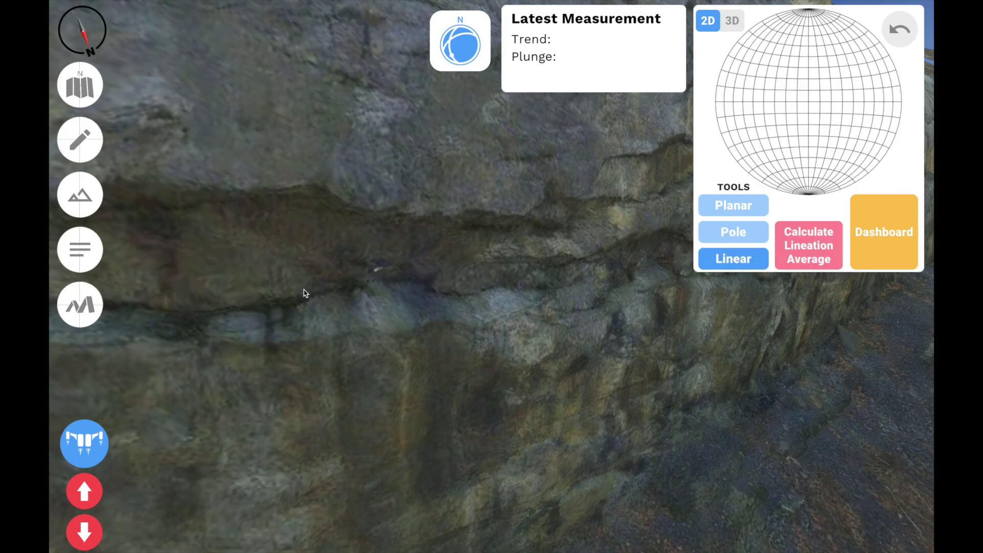
{"action": "left_click", "coordinate": [266, 313]}
{"action": "left_click", "coordinate": [268, 343]}
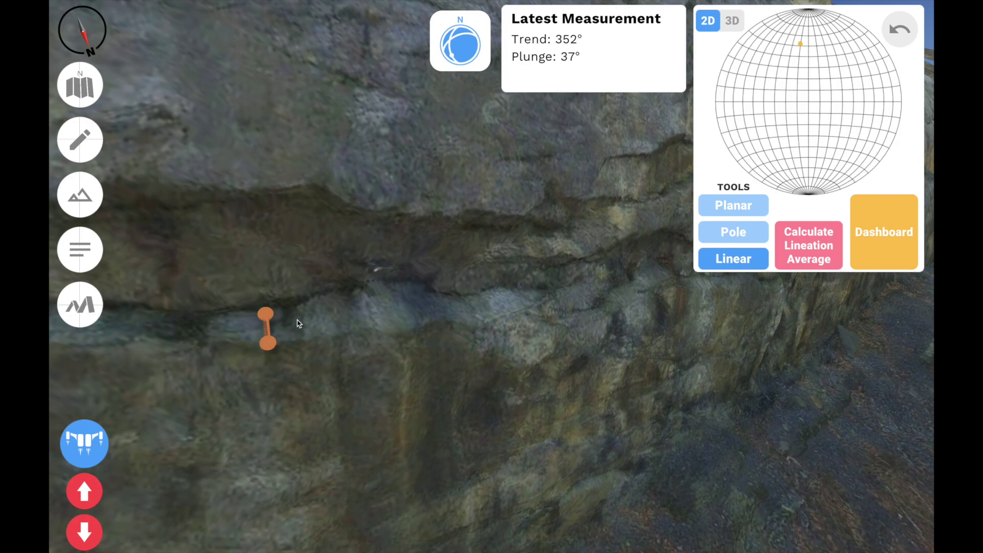
{"action": "left_click", "coordinate": [732, 20]}
{"action": "left_click_drag", "start_coordinate": [804, 125], "coordinate": [777, 136]}
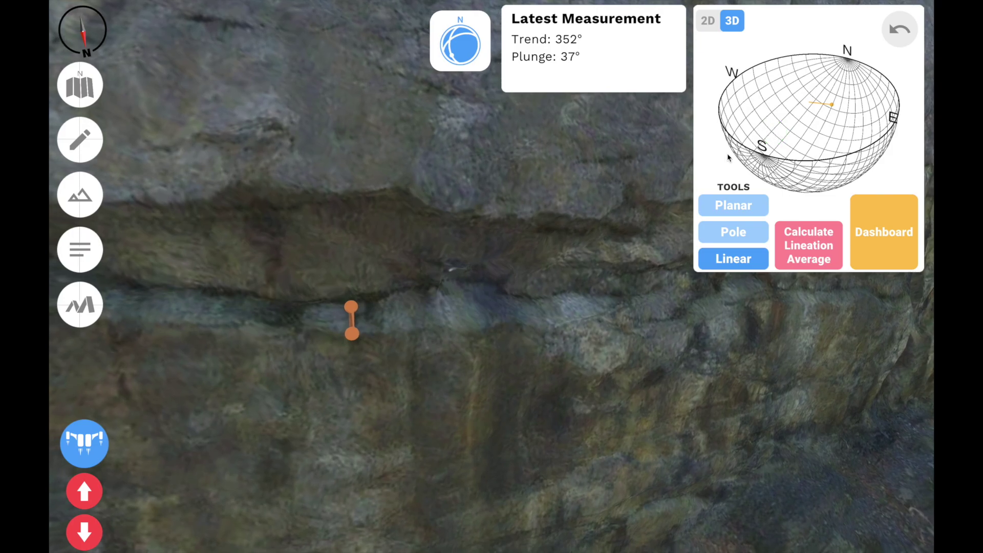
Step: Measure two more lineations farther along the same pale bed and calculate the average of all three
{"action": "left_click", "coordinate": [429, 292]}
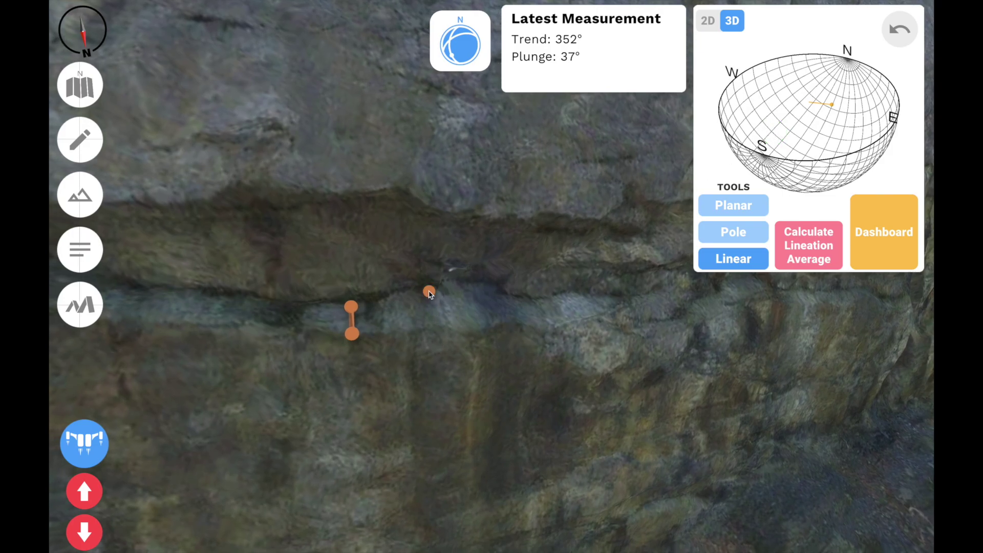
{"action": "left_click", "coordinate": [444, 324]}
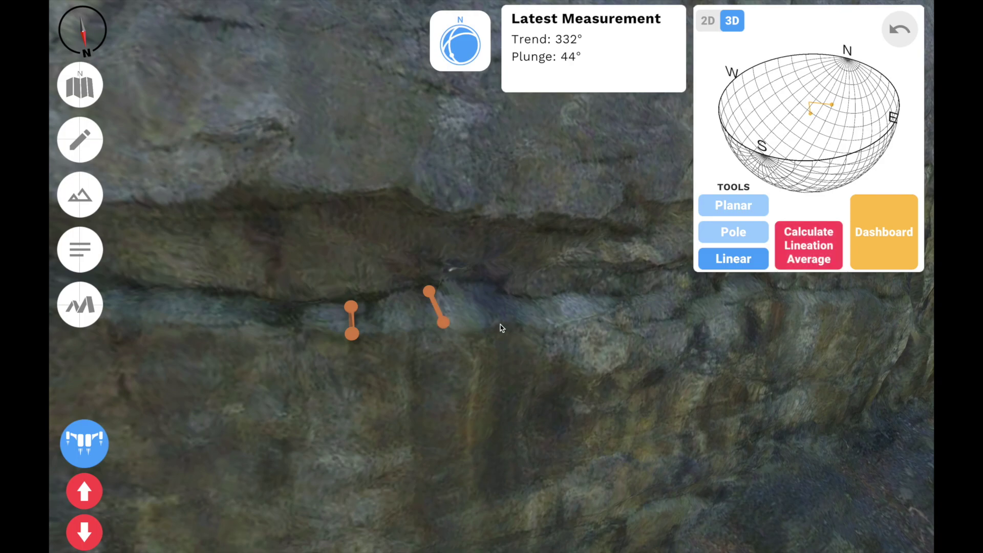
{"action": "left_click", "coordinate": [532, 300]}
{"action": "left_click", "coordinate": [555, 325]}
{"action": "left_click", "coordinate": [810, 257]}
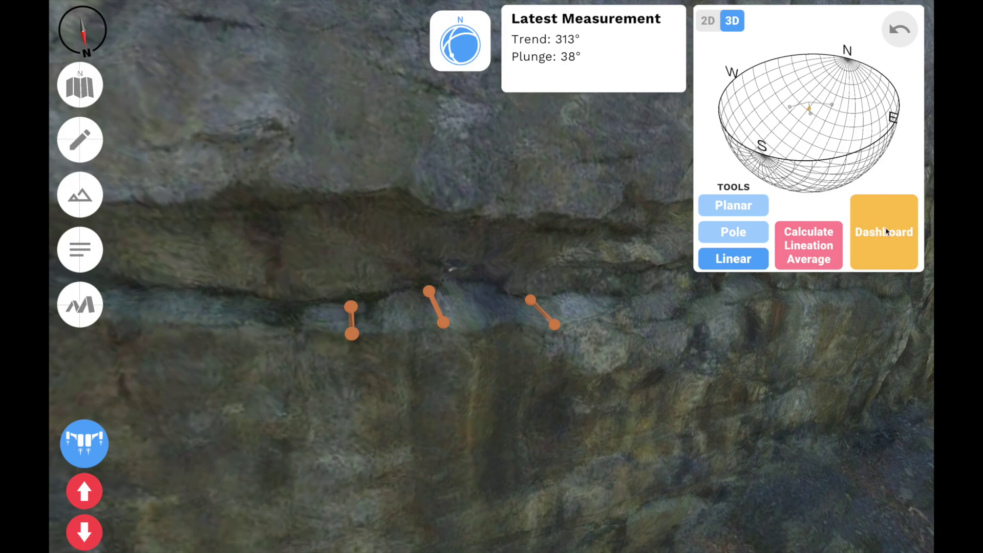
Step: Enlarge stereonet #3 from the dashboard and review its lineation data
{"action": "left_click", "coordinate": [887, 231]}
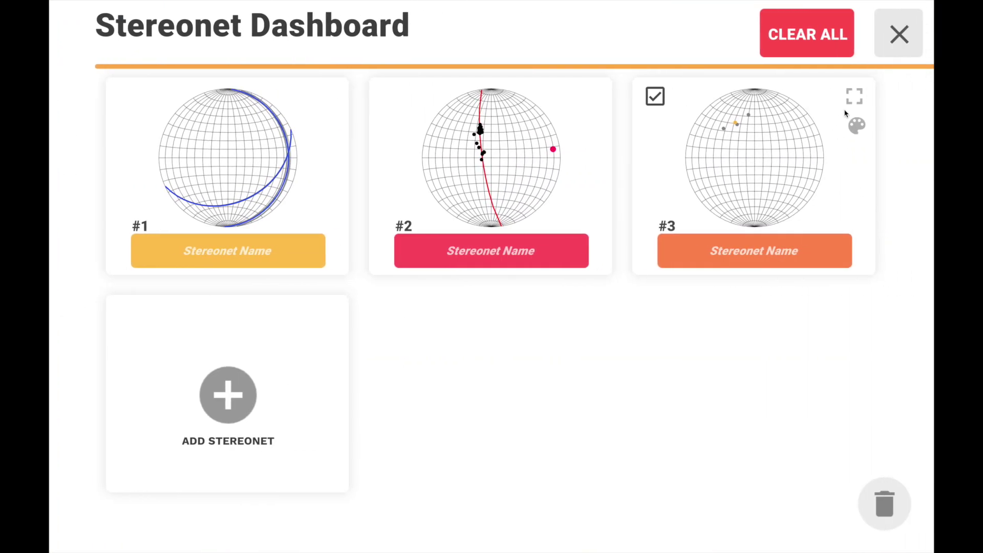
{"action": "left_click", "coordinate": [855, 97]}
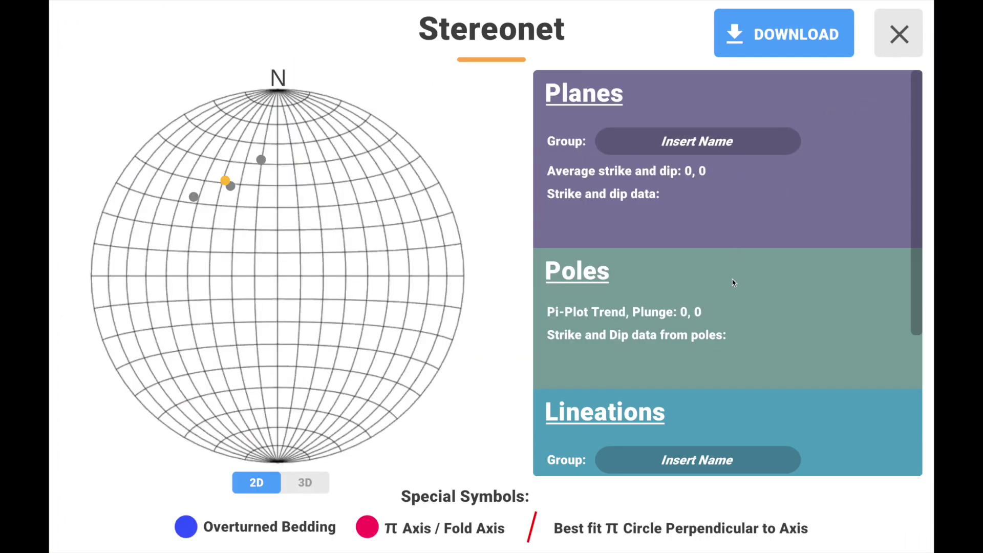
{"action": "scroll", "coordinate": [730, 306], "scroll_direction": "down", "scroll_amount": 1}
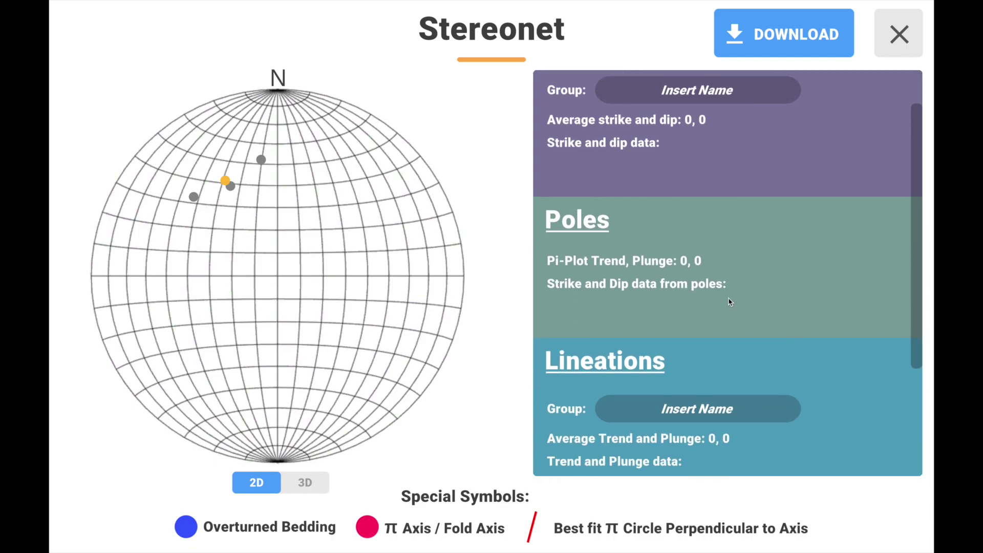
Step: Review the trend and plunge entries in the lineations section of the enlarged stereonet
{"action": "scroll", "coordinate": [731, 304], "scroll_direction": "down", "scroll_amount": 2}
{"action": "scroll", "coordinate": [725, 306], "scroll_direction": "down", "scroll_amount": 2}
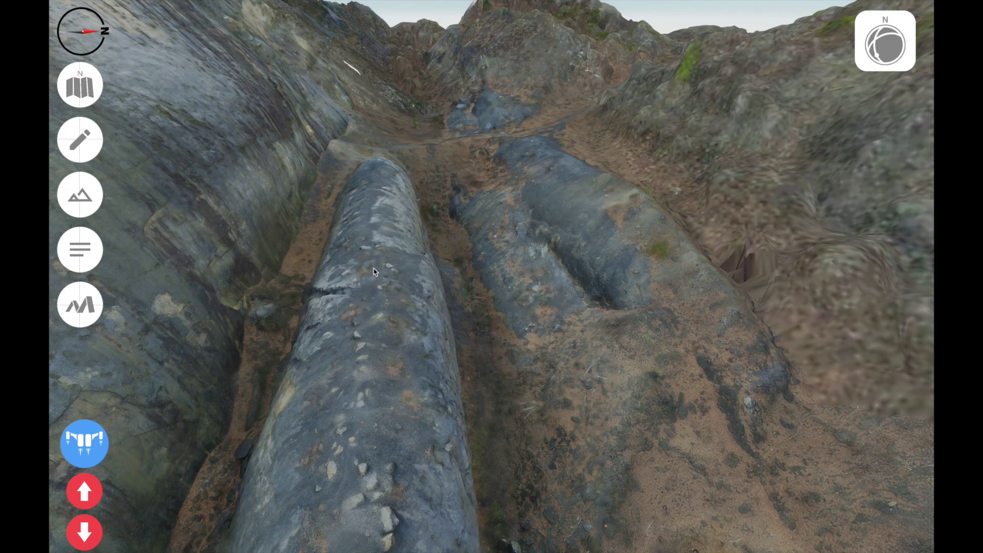
Step: Measure linear distances in consecutive segments along the crest of the elongated dark fold and straight across its width
{"action": "left_click", "coordinate": [85, 311]}
{"action": "left_click", "coordinate": [368, 425]}
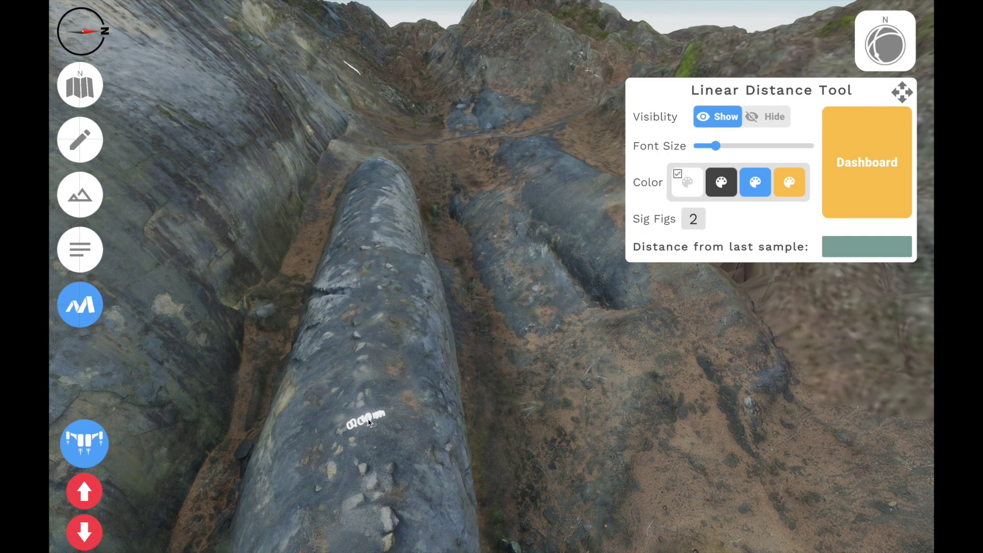
{"action": "left_click", "coordinate": [372, 284]}
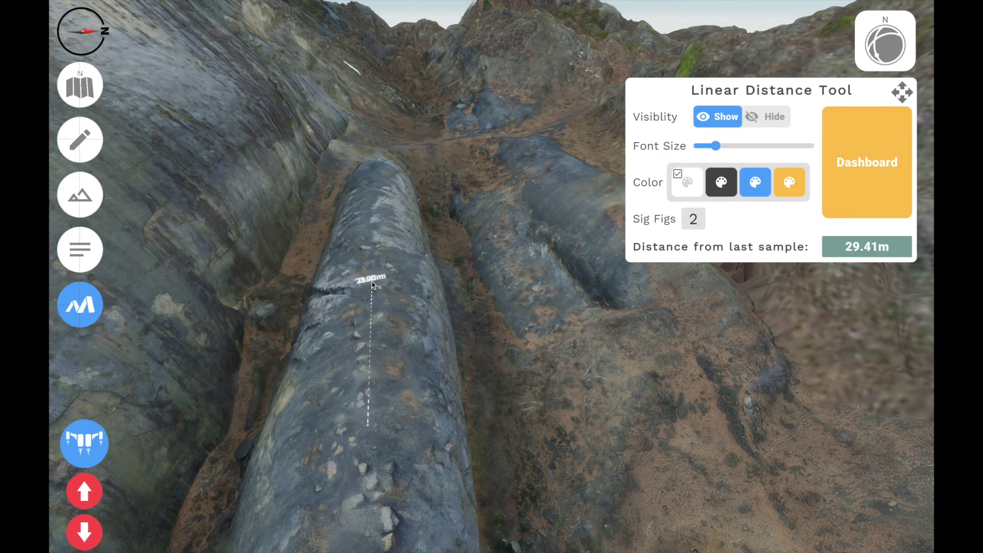
{"action": "left_click", "coordinate": [371, 226]}
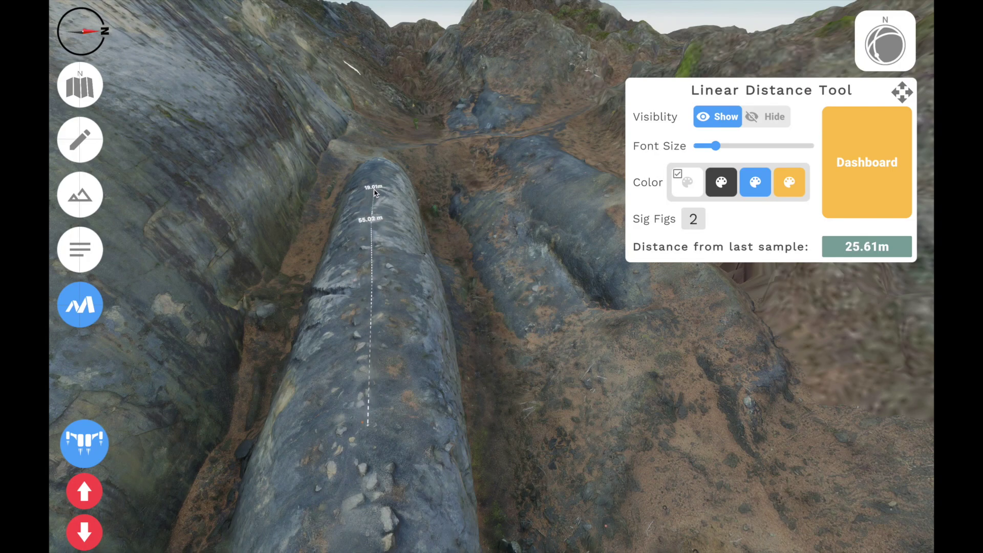
{"action": "left_click", "coordinate": [374, 191]}
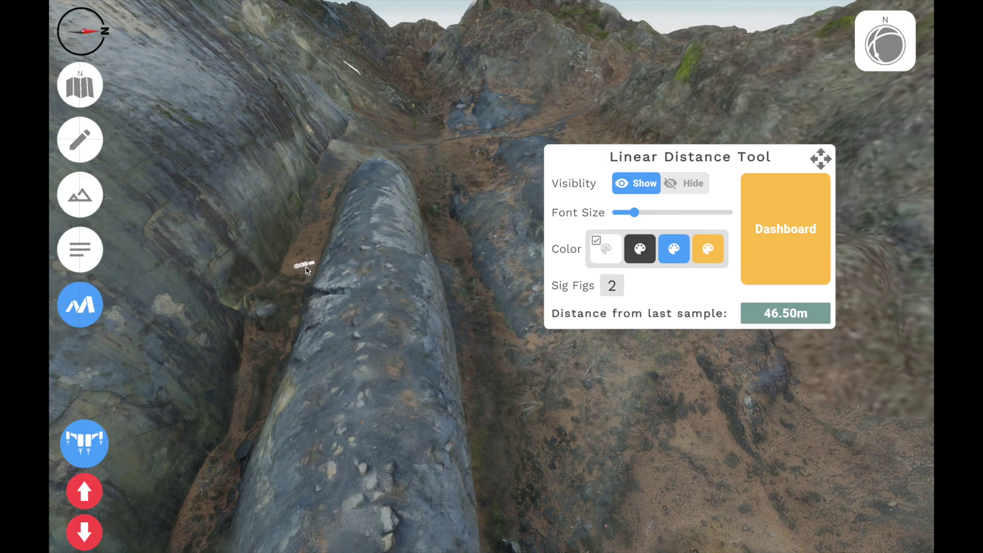
{"action": "left_click", "coordinate": [453, 263]}
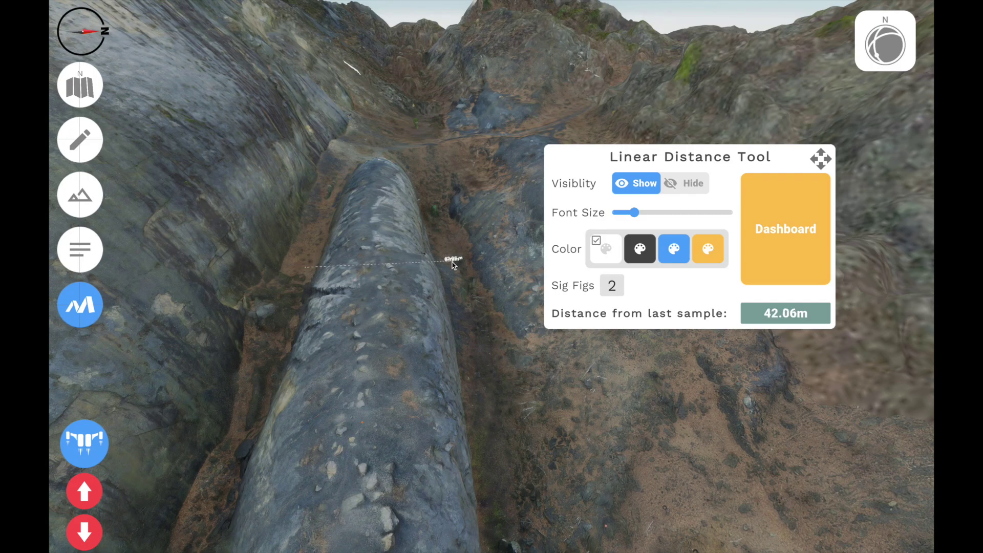